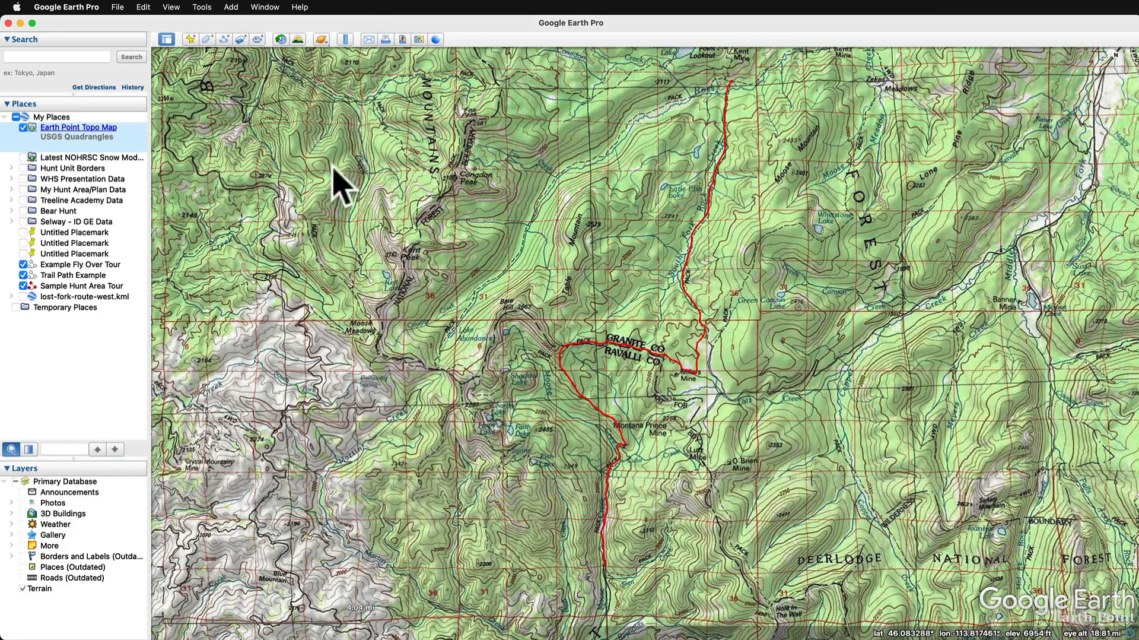
Draw a new path along the creek from the trail junction southwest of Lake Abundance northeast to the red route's northern end.
{"action": "left_click", "coordinate": [224, 39]}
{"action": "left_click_drag", "start_coordinate": [280, 272], "coordinate": [167, 153]}
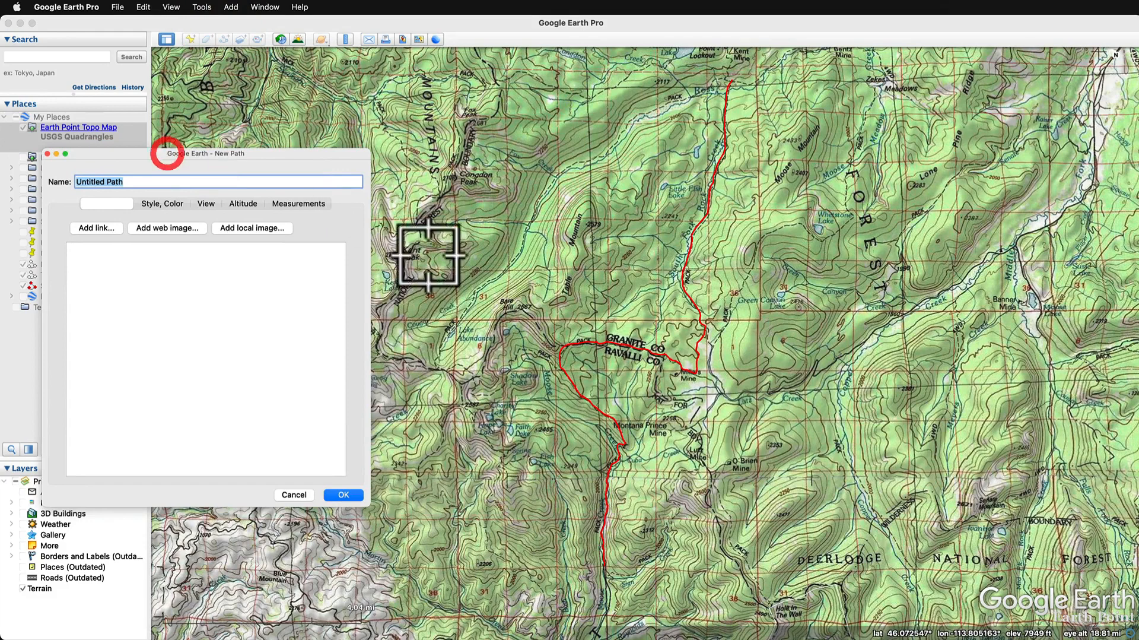
{"action": "left_click", "coordinate": [437, 368]}
{"action": "left_click", "coordinate": [436, 358]}
{"action": "left_click", "coordinate": [437, 354]}
{"action": "left_click", "coordinate": [443, 340]}
{"action": "left_click", "coordinate": [449, 331]}
{"action": "left_click", "coordinate": [469, 302]}
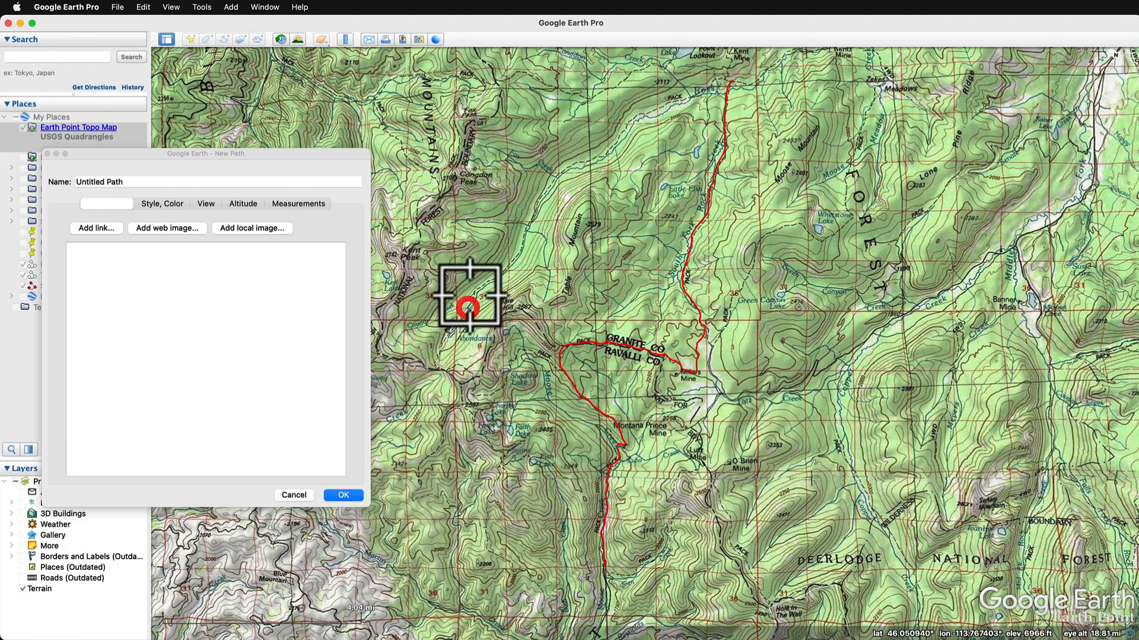
{"action": "left_click", "coordinate": [484, 280]}
{"action": "left_click", "coordinate": [501, 260]}
{"action": "left_click", "coordinate": [516, 254]}
{"action": "left_click", "coordinate": [522, 228]}
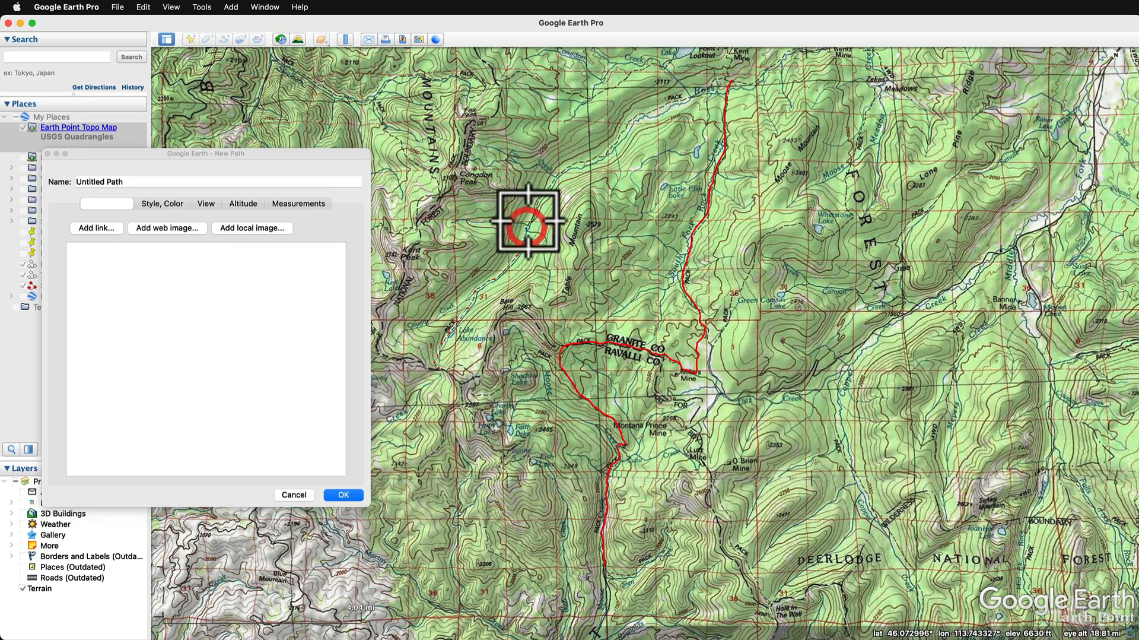
{"action": "left_click", "coordinate": [539, 193]}
{"action": "left_click", "coordinate": [547, 184]}
{"action": "left_click", "coordinate": [571, 173]}
{"action": "left_click", "coordinate": [585, 162]}
{"action": "left_click", "coordinate": [593, 159]}
{"action": "left_click", "coordinate": [608, 150]}
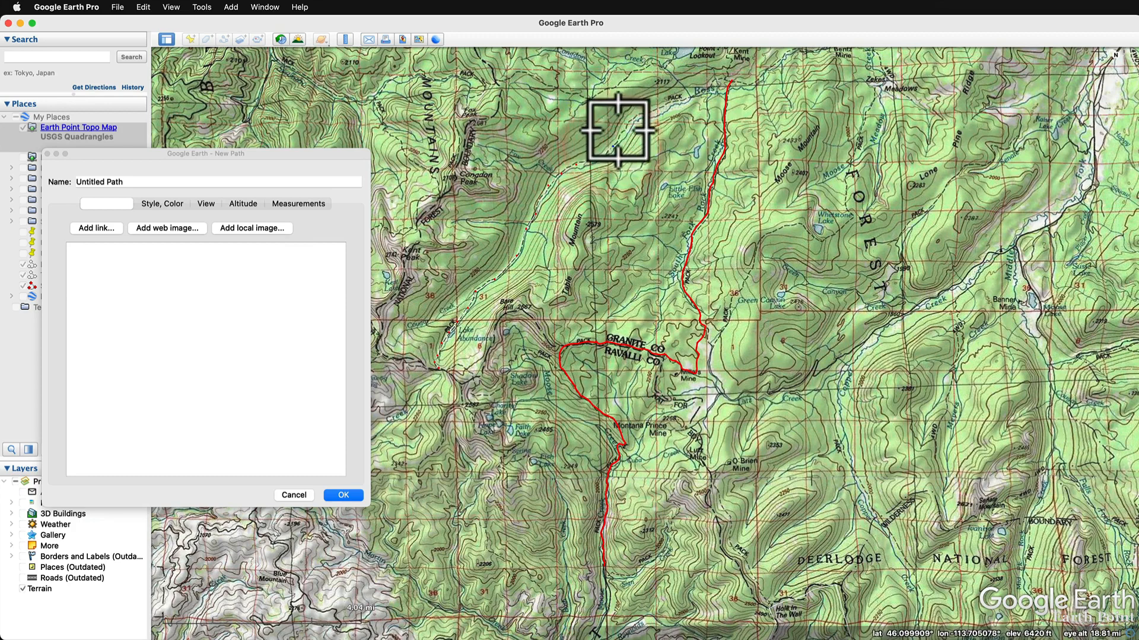
{"action": "left_click", "coordinate": [628, 119]}
{"action": "left_click", "coordinate": [640, 113]}
{"action": "left_click", "coordinate": [683, 97]}
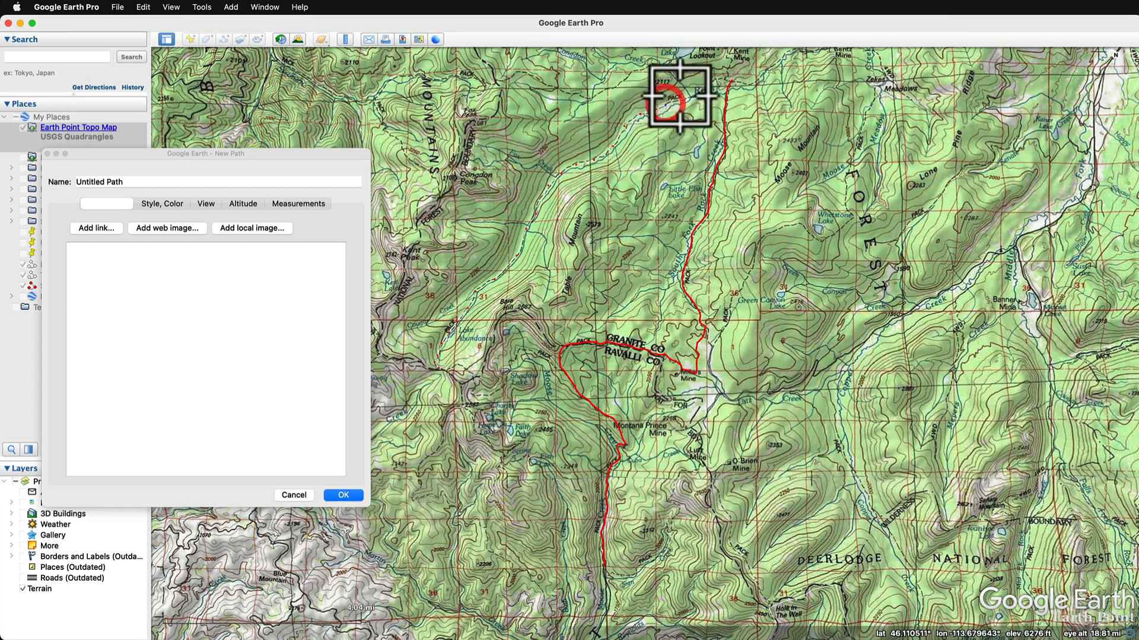
{"action": "left_click", "coordinate": [685, 98]}
{"action": "left_click", "coordinate": [707, 90]}
{"action": "left_click", "coordinate": [713, 82]}
{"action": "left_click", "coordinate": [729, 80]}
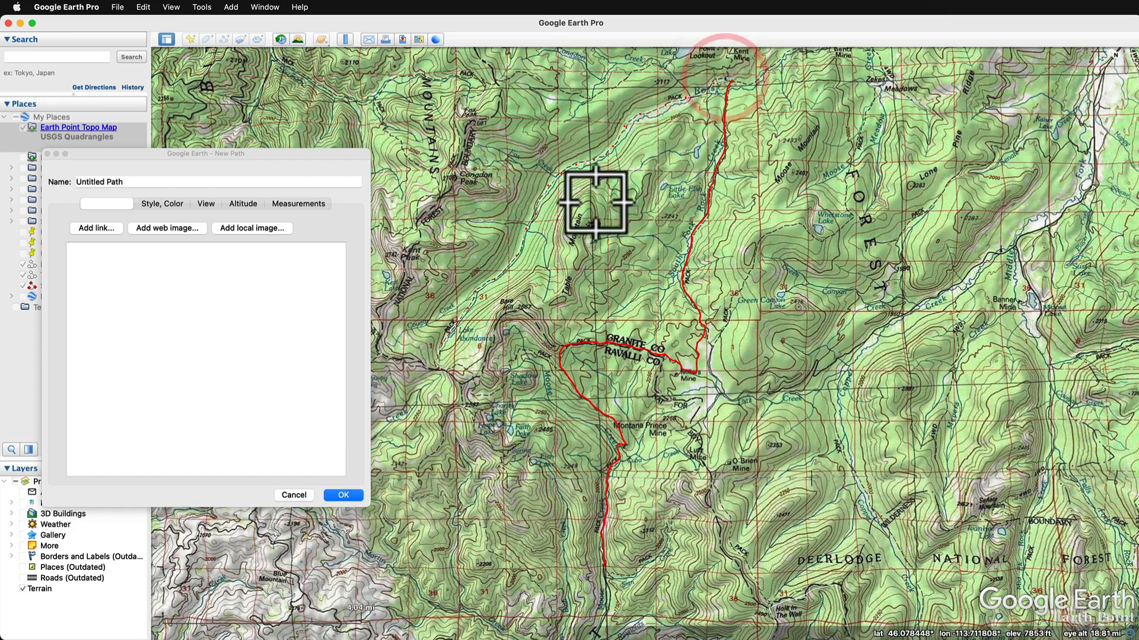
Color the new path's line turquoise, increase its width, and save the path.
{"action": "left_click", "coordinate": [131, 181]}
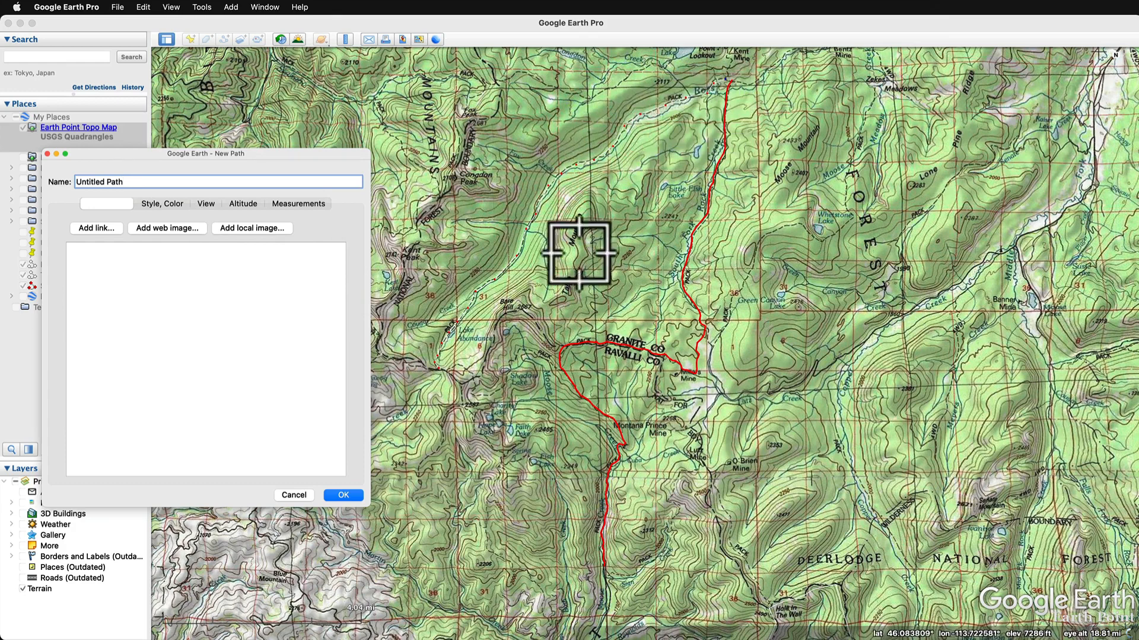
{"action": "left_click", "coordinate": [165, 203]}
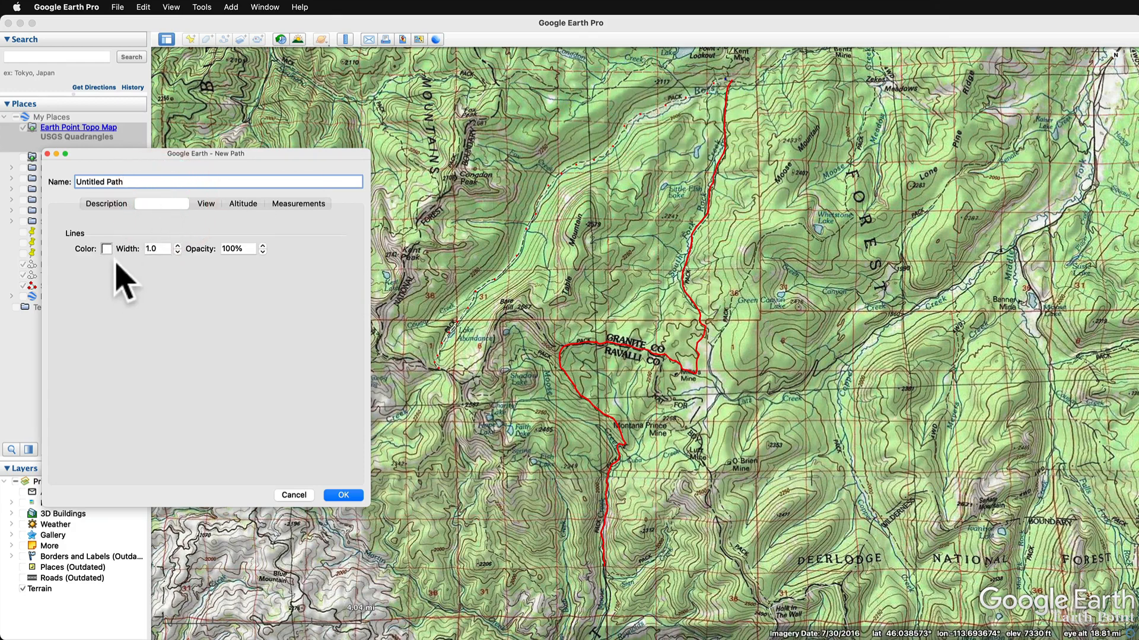
{"action": "left_click", "coordinate": [107, 248]}
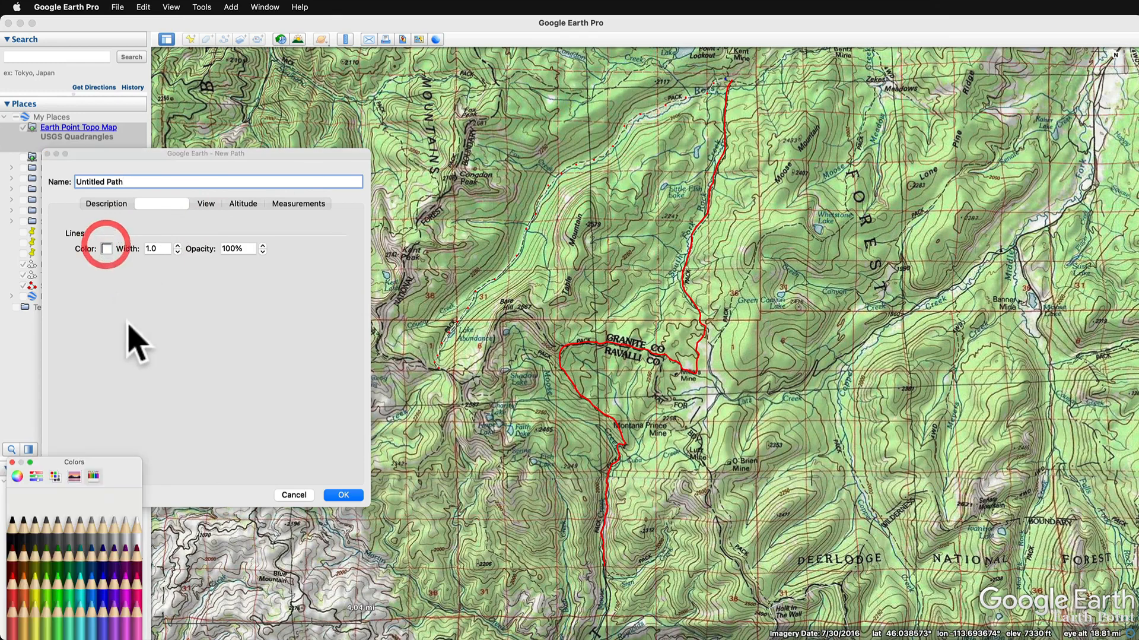
{"action": "left_click", "coordinate": [80, 584]}
{"action": "left_click", "coordinate": [174, 286]}
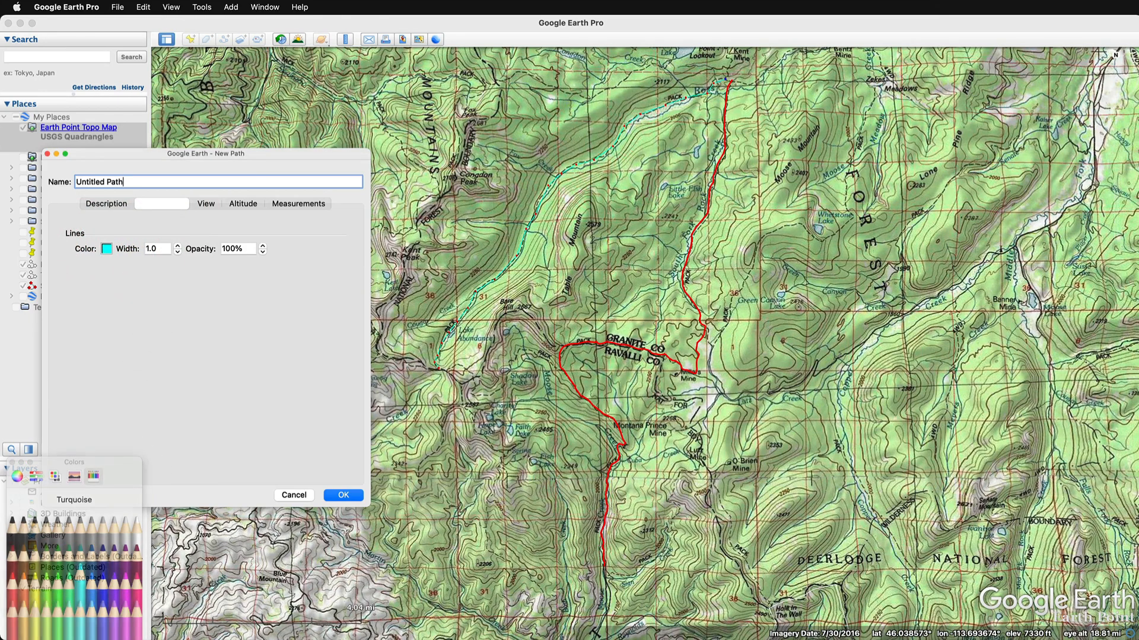
{"action": "left_click", "coordinate": [178, 245]}
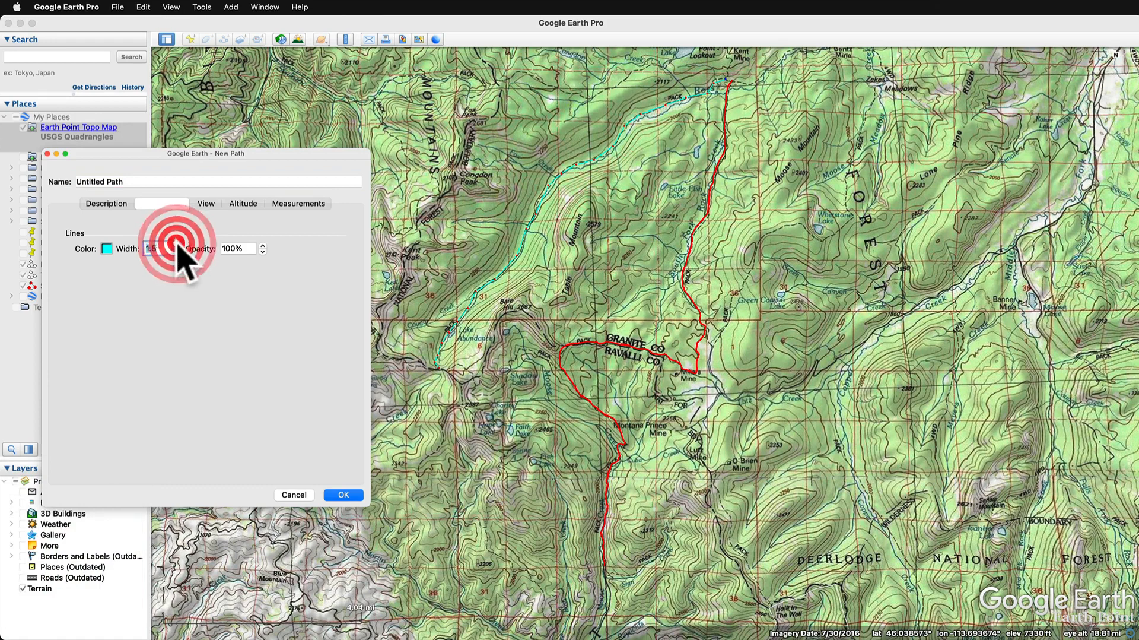
{"action": "left_click", "coordinate": [343, 495]}
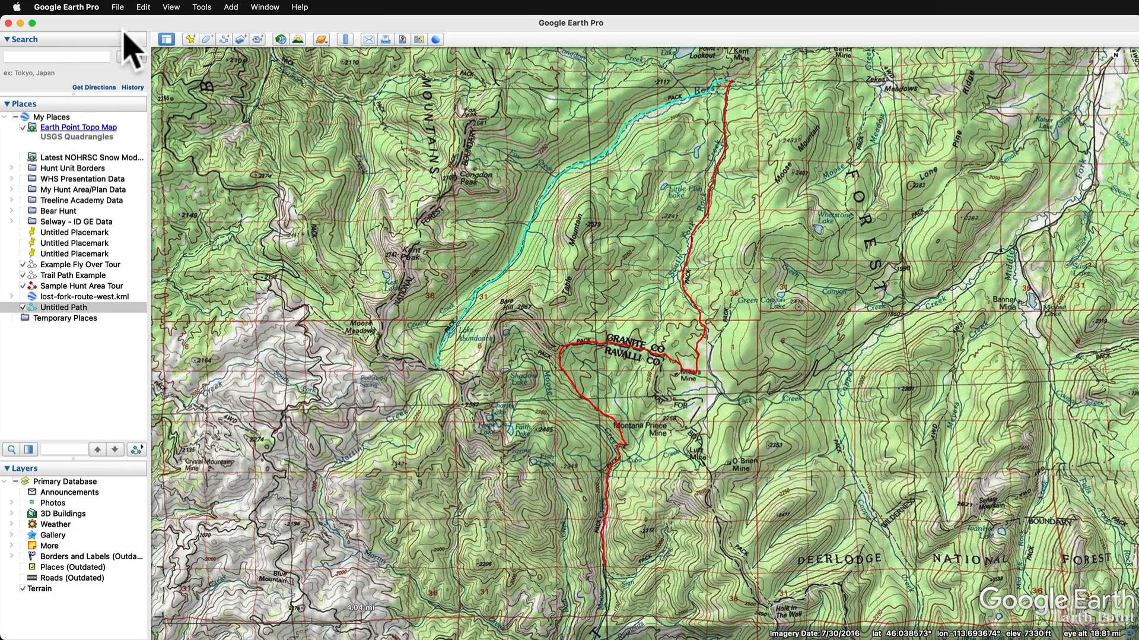
Set the camera range for tours created from a line to 1100 meters and apply the touring preferences.
{"action": "left_click", "coordinate": [89, 7]}
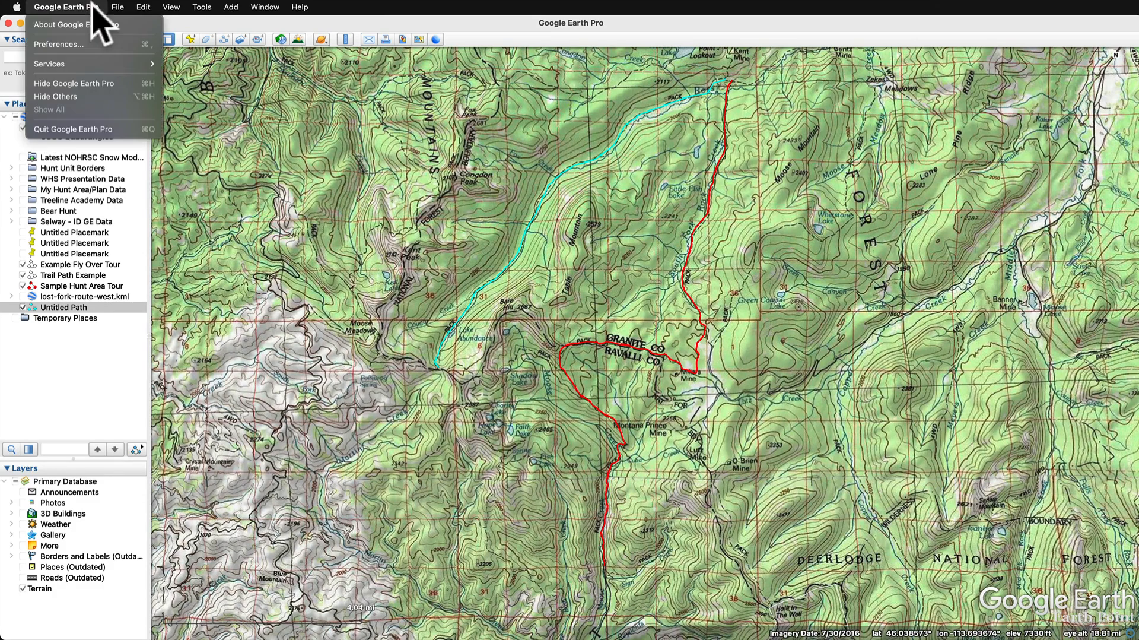
{"action": "left_click", "coordinate": [77, 44]}
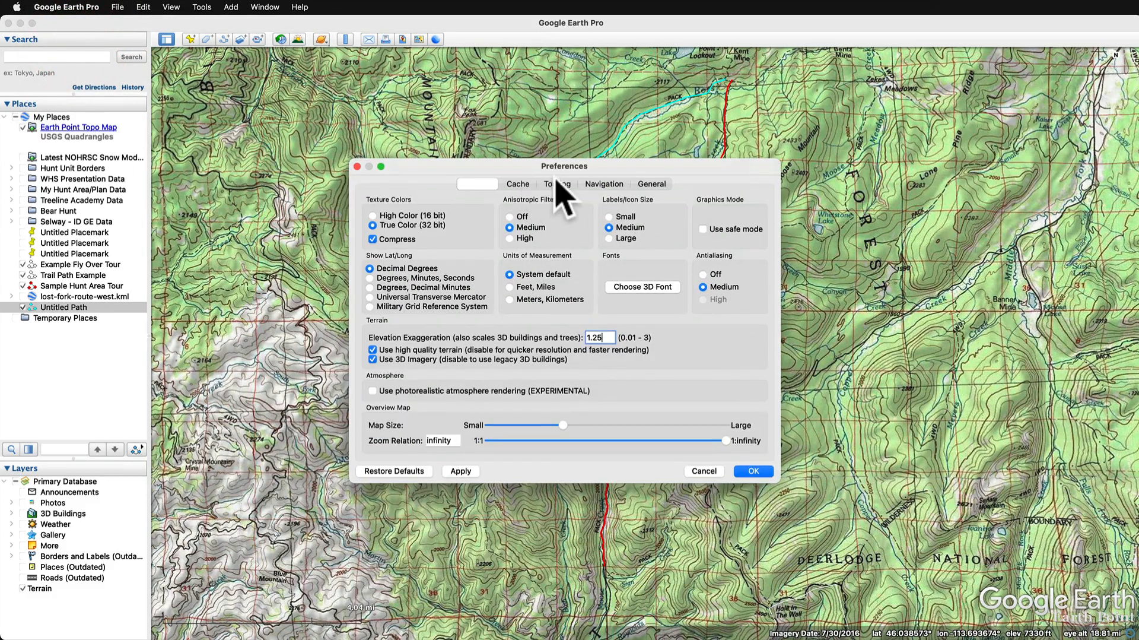
{"action": "left_click", "coordinate": [558, 184]}
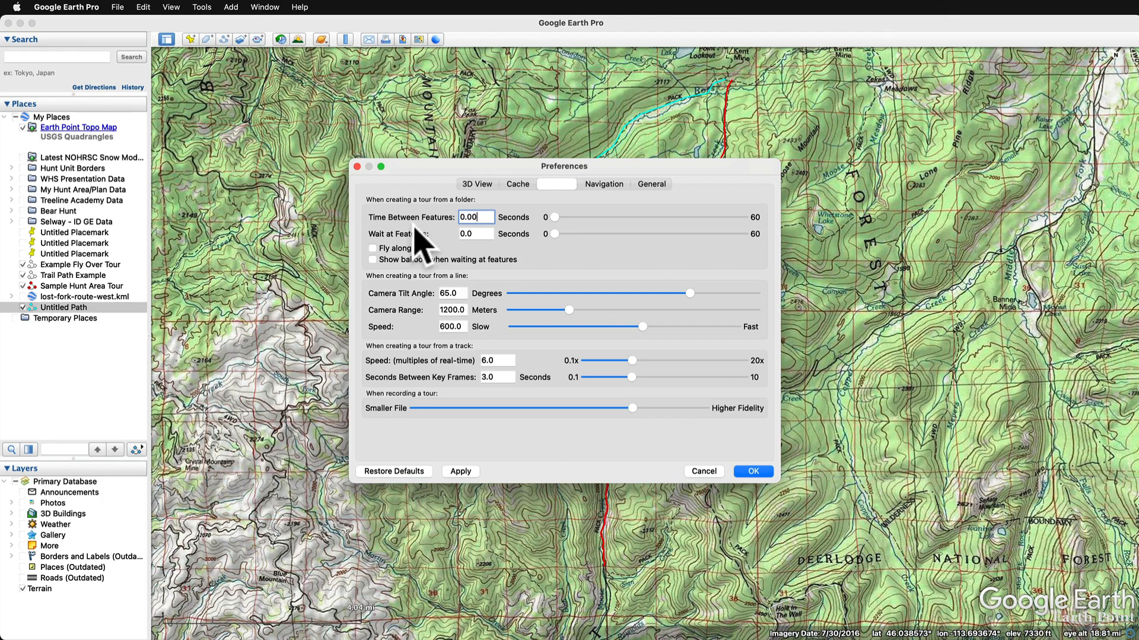
{"action": "left_click", "coordinate": [553, 217]}
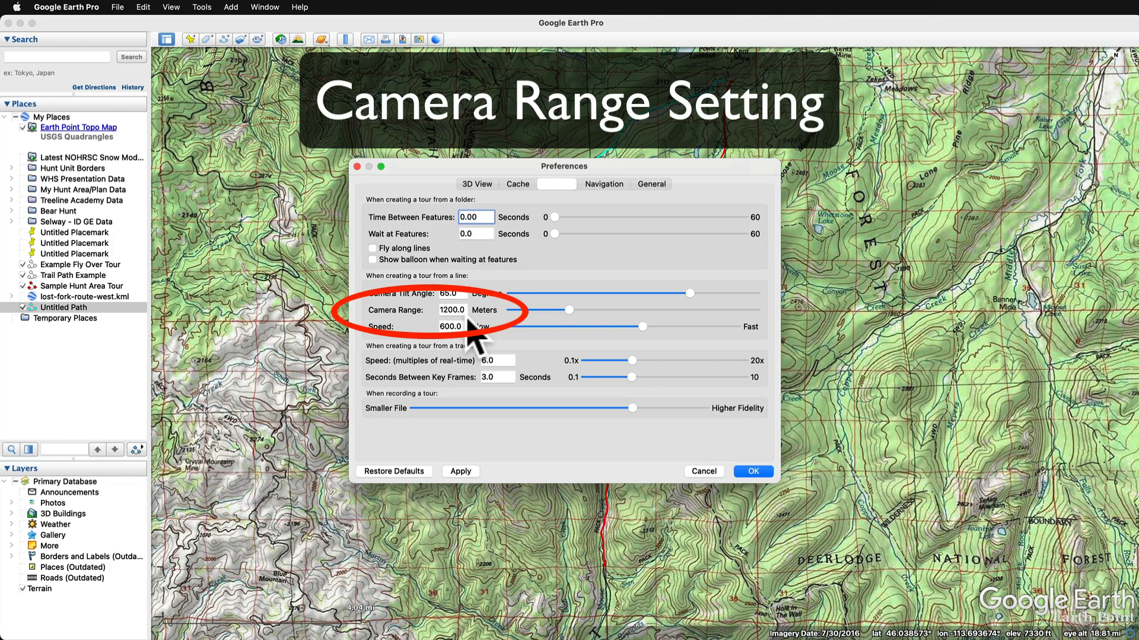
{"action": "left_click_drag", "start_coordinate": [464, 309], "coordinate": [426, 306]}
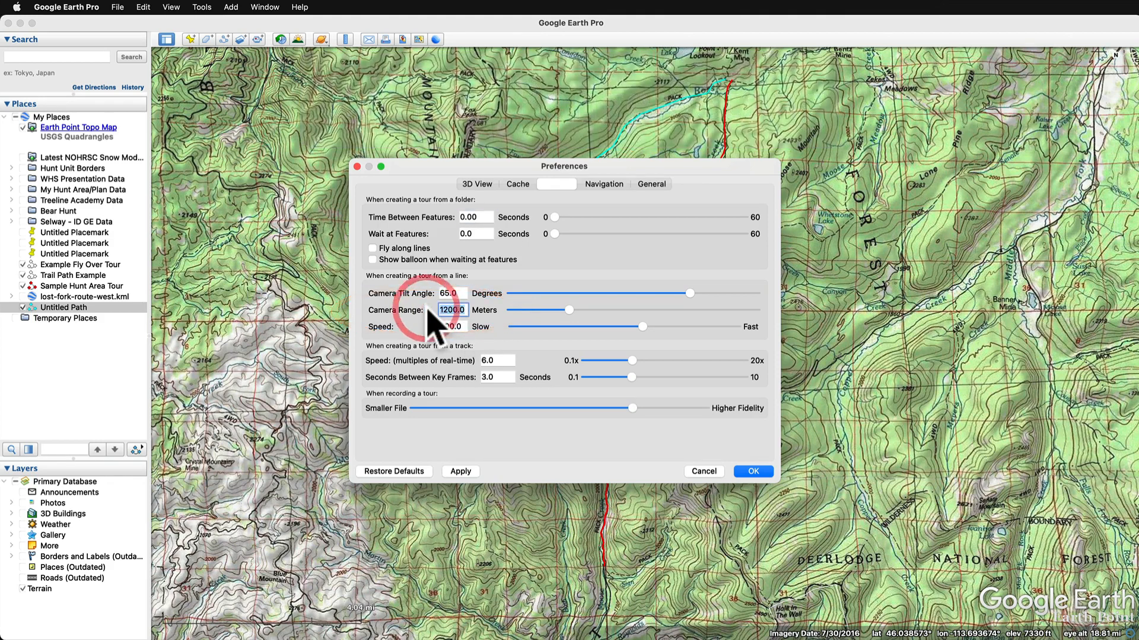
{"action": "type", "text": "1100"}
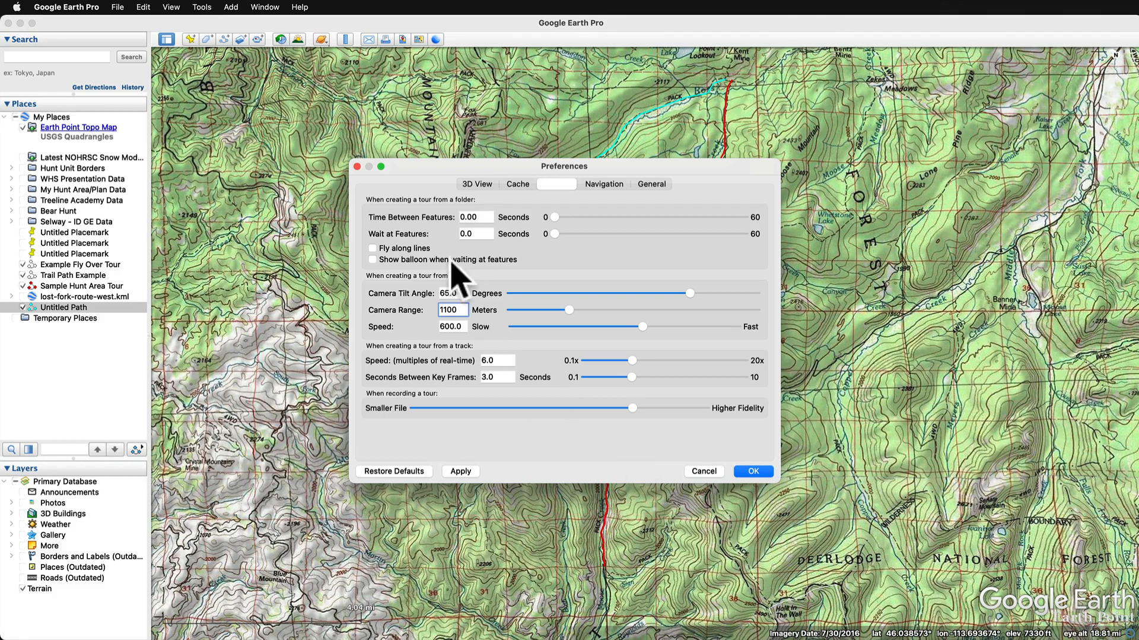
{"action": "left_click", "coordinate": [466, 470]}
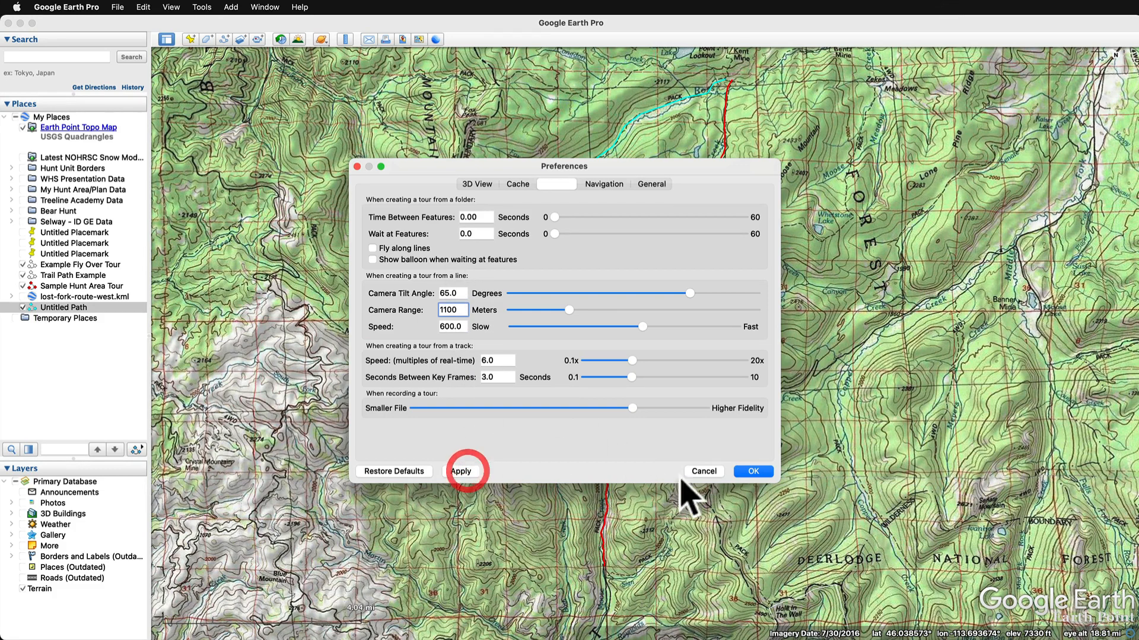
{"action": "left_click", "coordinate": [757, 471]}
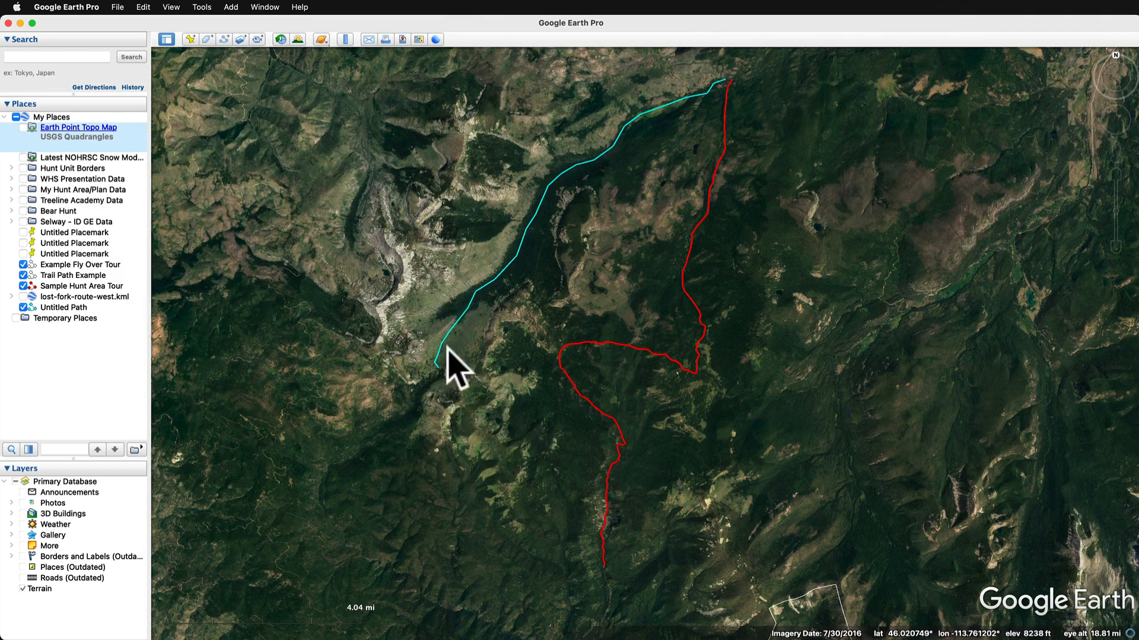
Clear both the memory cache and the disk cache in the preferences.
{"action": "left_click", "coordinate": [85, 7]}
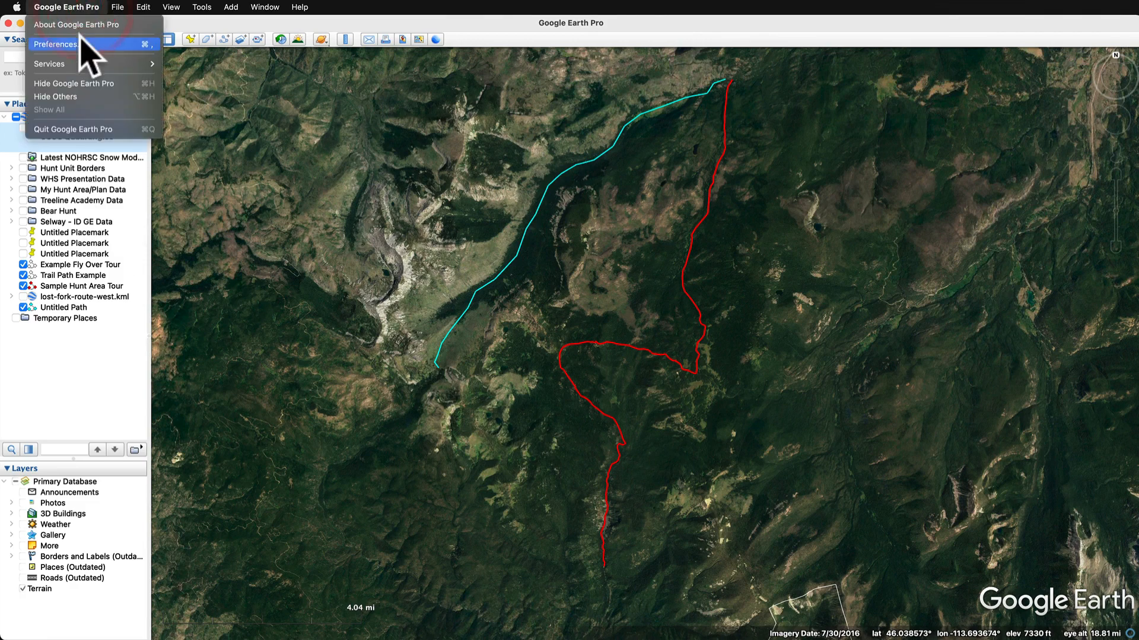
{"action": "left_click", "coordinate": [89, 44]}
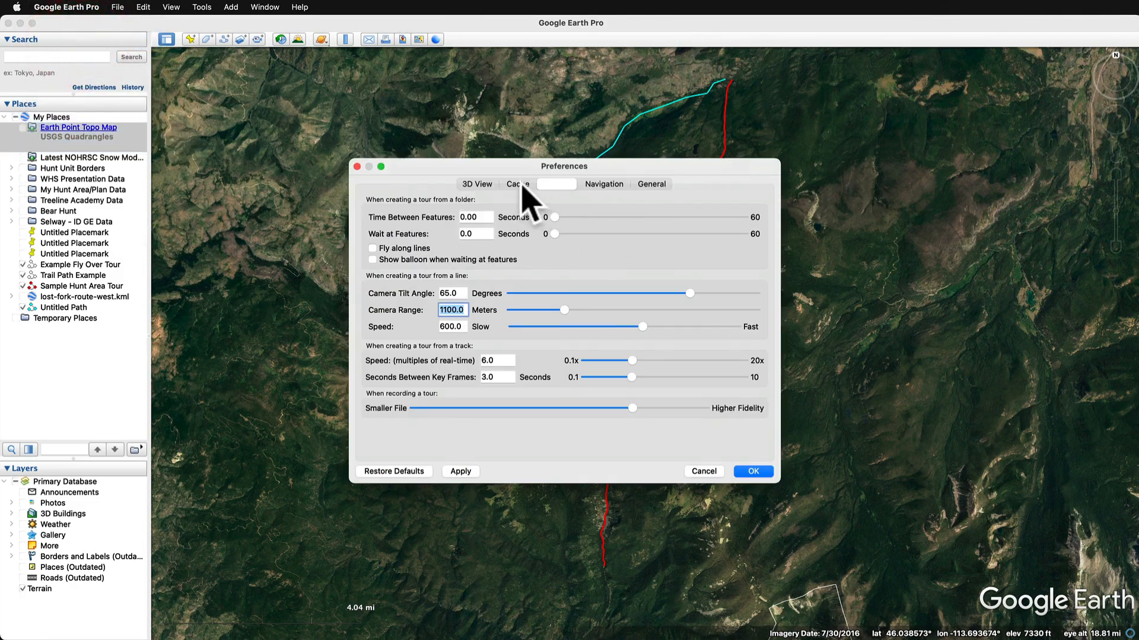
{"action": "left_click", "coordinate": [517, 185]}
{"action": "left_click", "coordinate": [531, 316]}
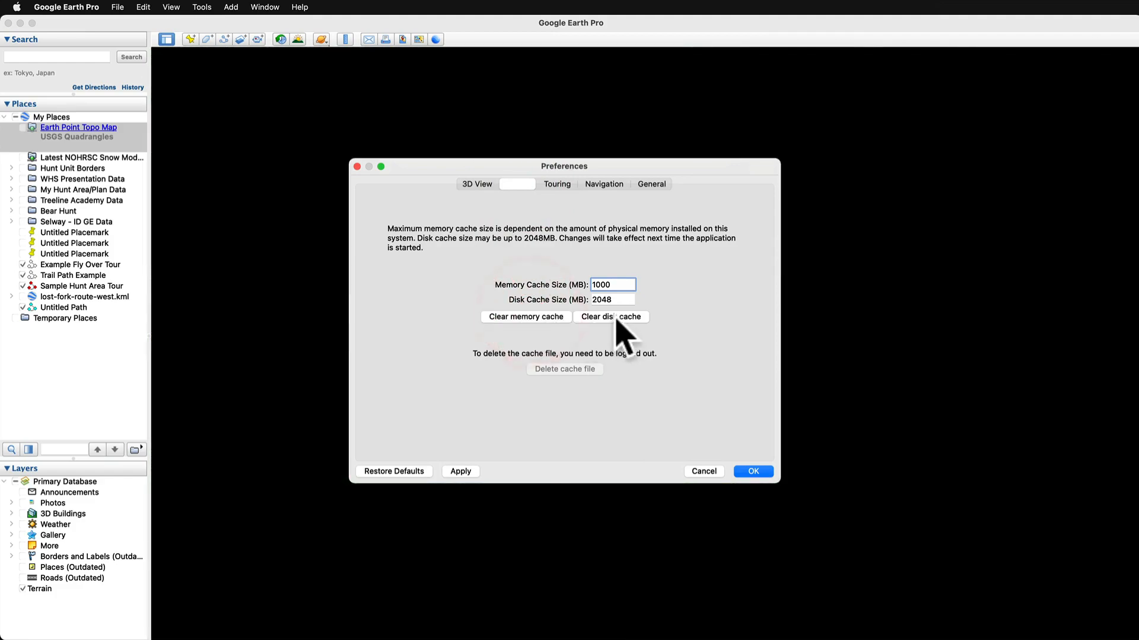
{"action": "left_click", "coordinate": [616, 318]}
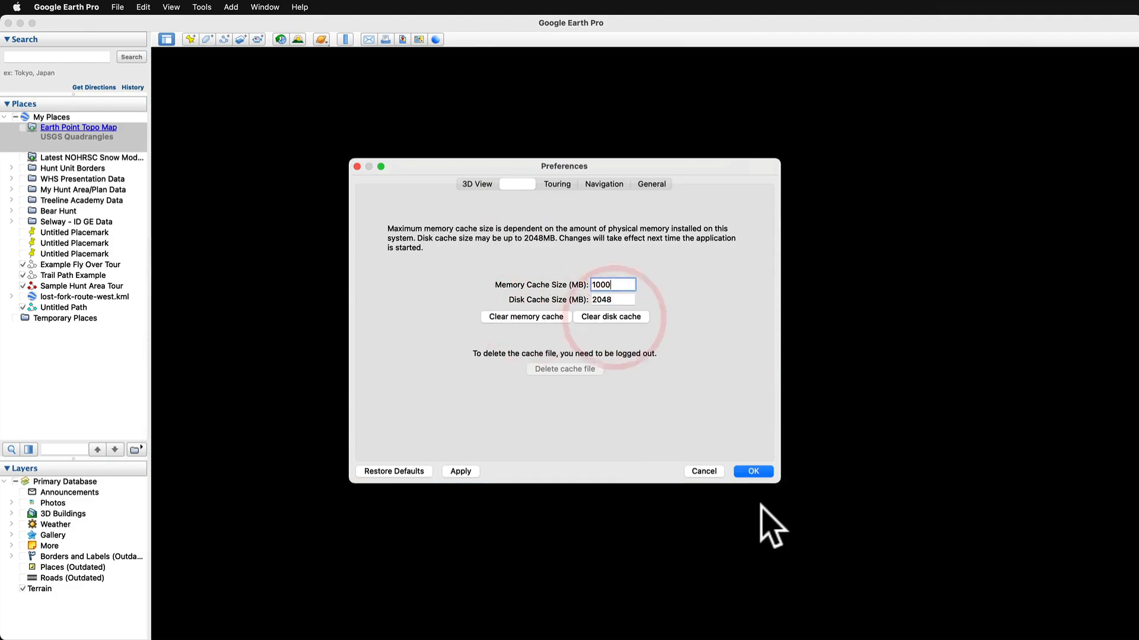
{"action": "left_click", "coordinate": [754, 471]}
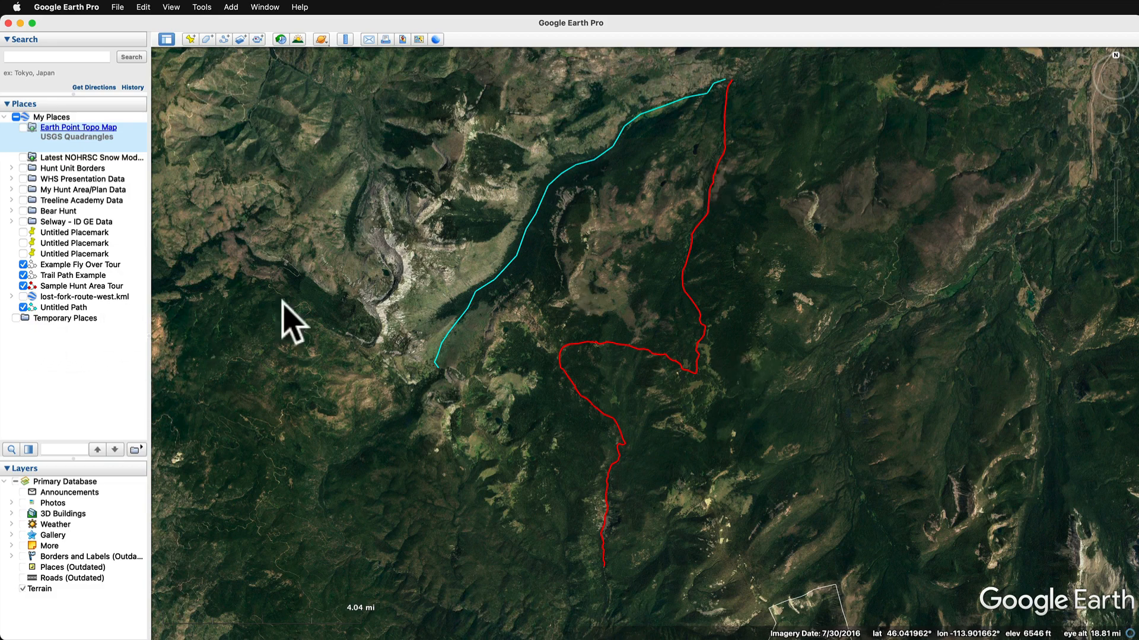
Select the red Sample Hunt Area Tour path and play its fly-over tour.
{"action": "left_click", "coordinate": [697, 344]}
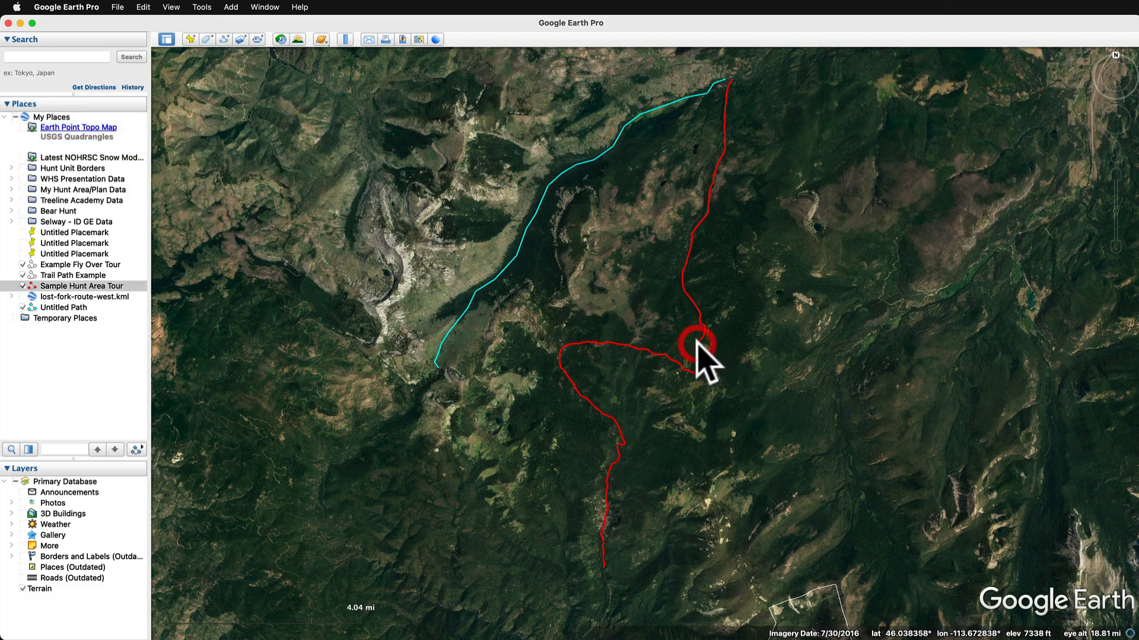
{"action": "left_click", "coordinate": [99, 287]}
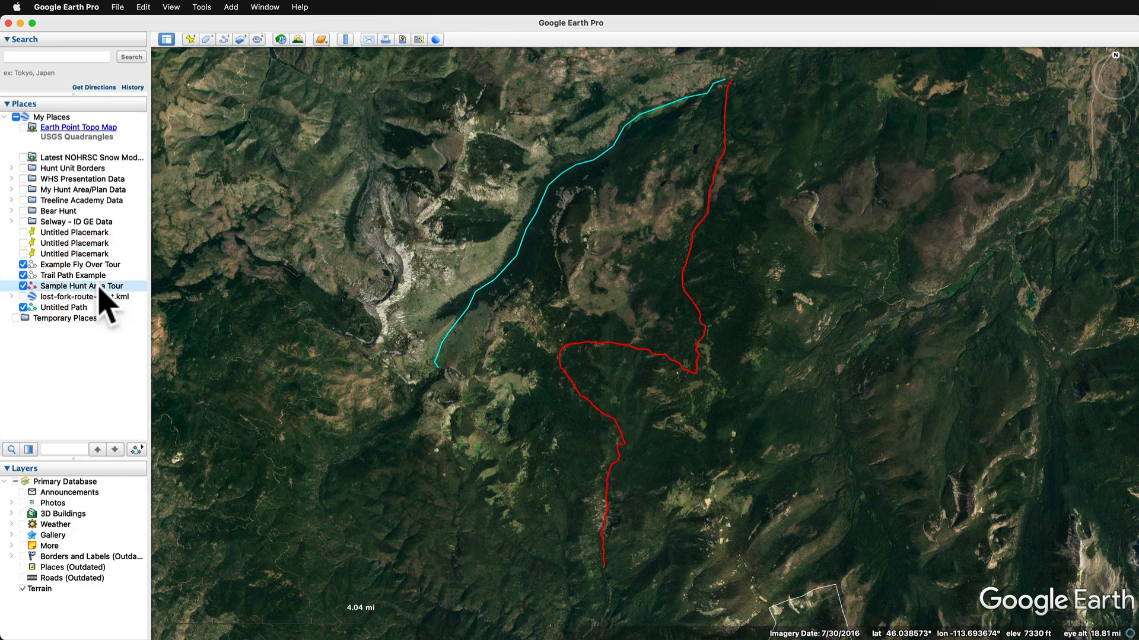
{"action": "left_click", "coordinate": [140, 449]}
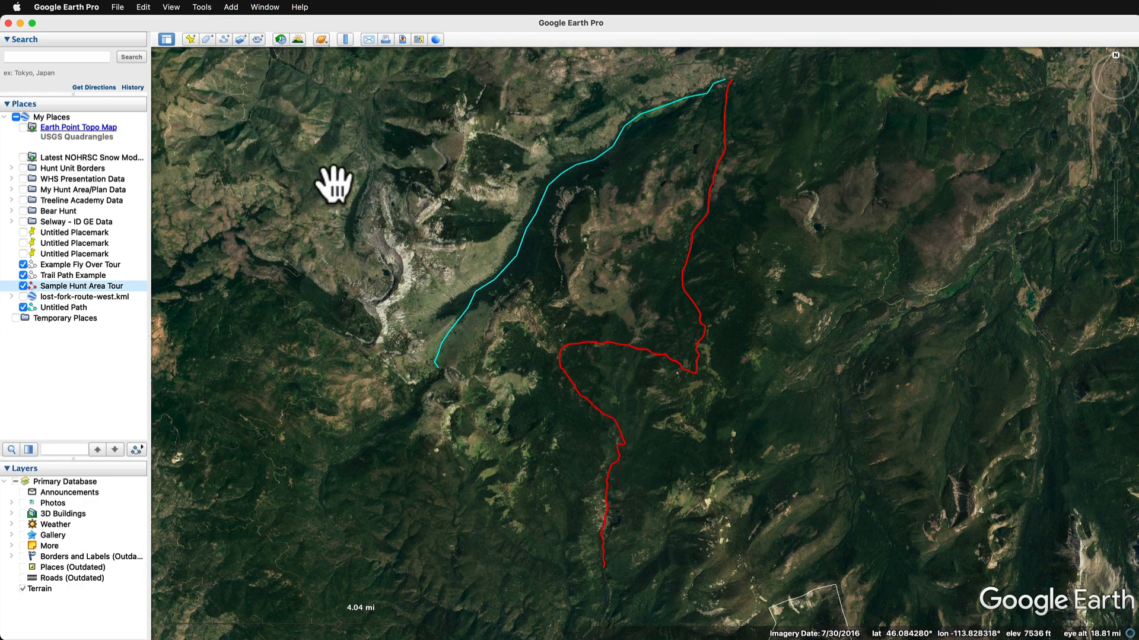
{"action": "left_click", "coordinate": [138, 449]}
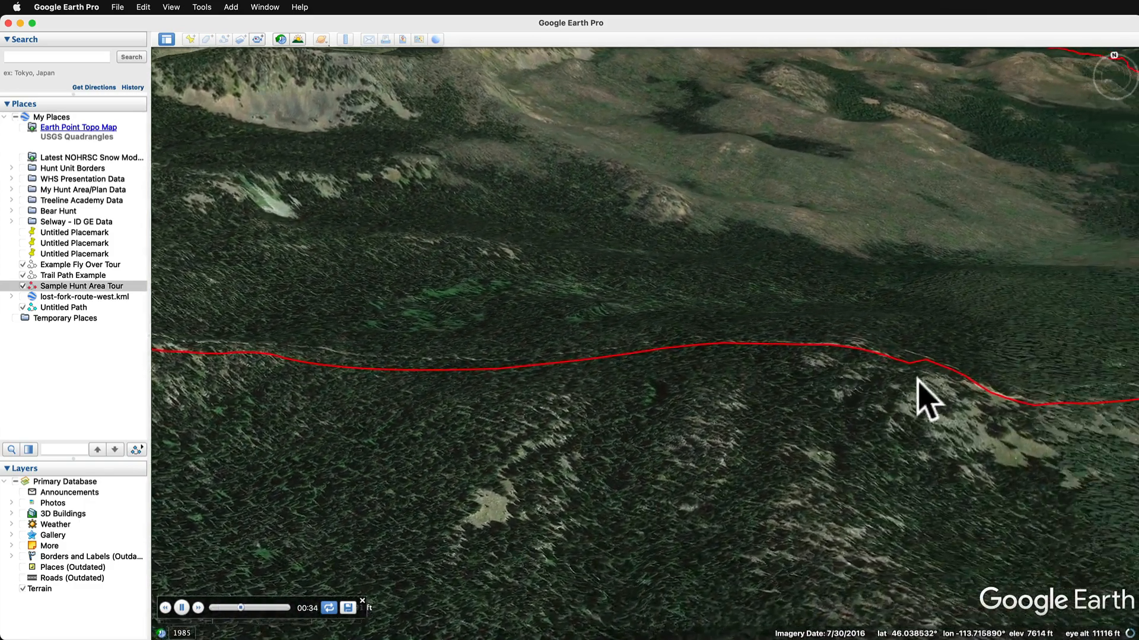
Pause the tour partway along the route and rotate the view to examine the surrounding terrain.
{"action": "left_click", "coordinate": [816, 373]}
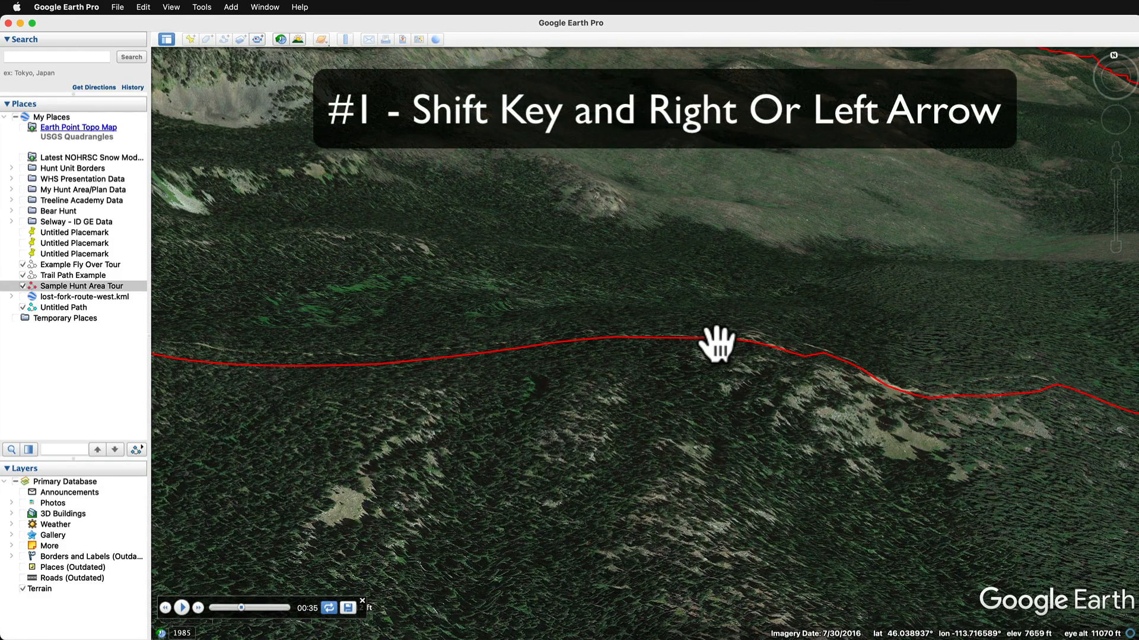
{"action": "key", "text": "shift+Left"}
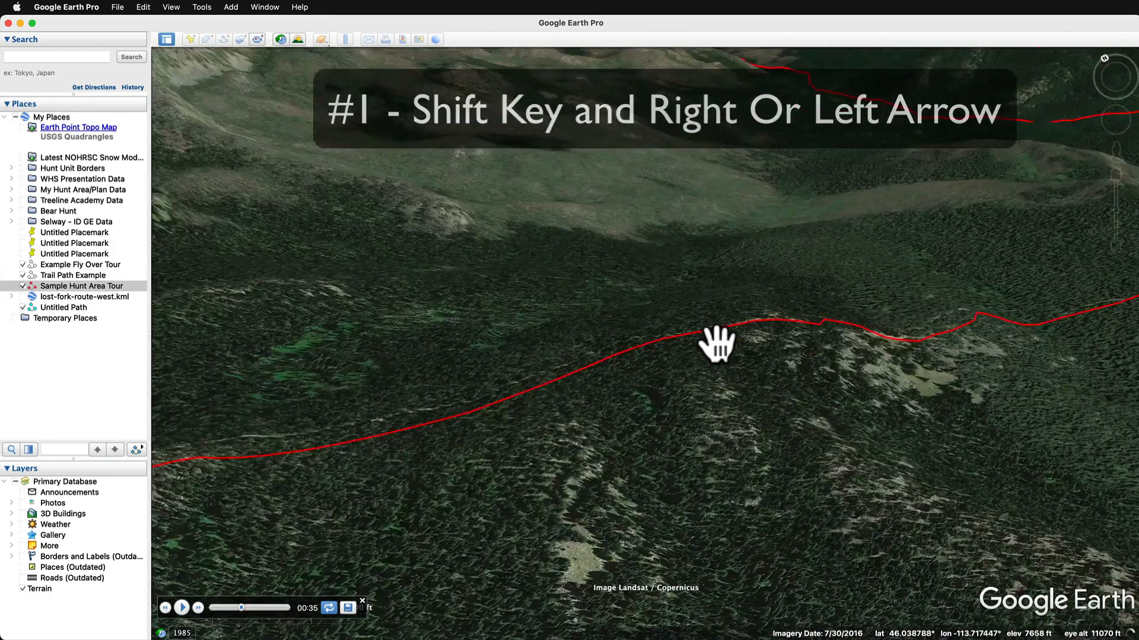
{"action": "key", "text": "shift+Left"}
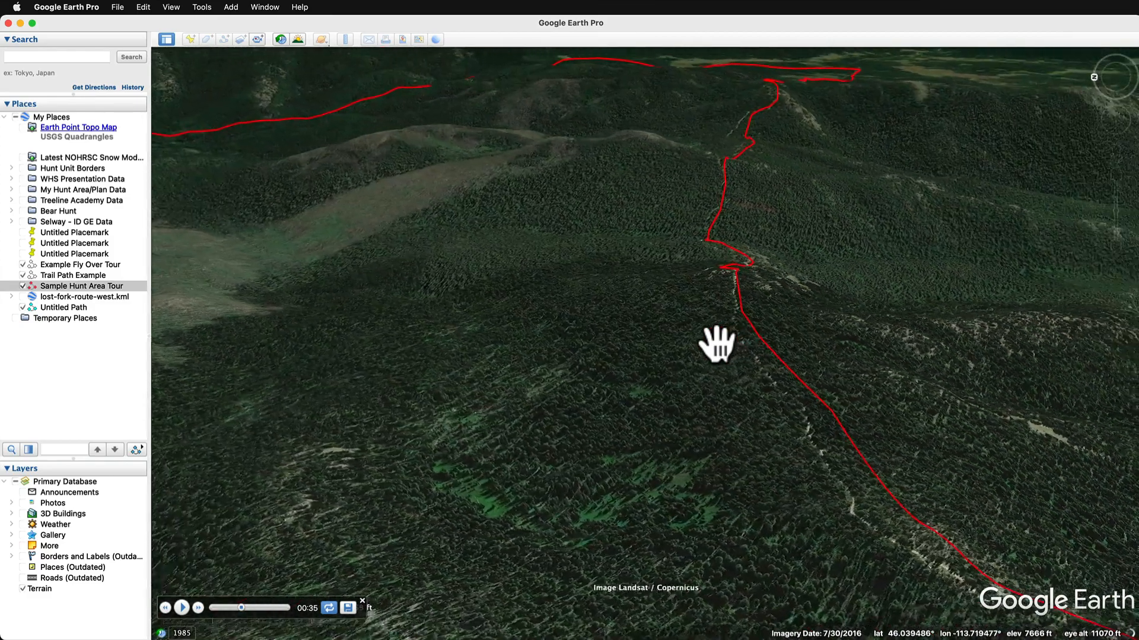
{"action": "key", "text": "shift+Left"}
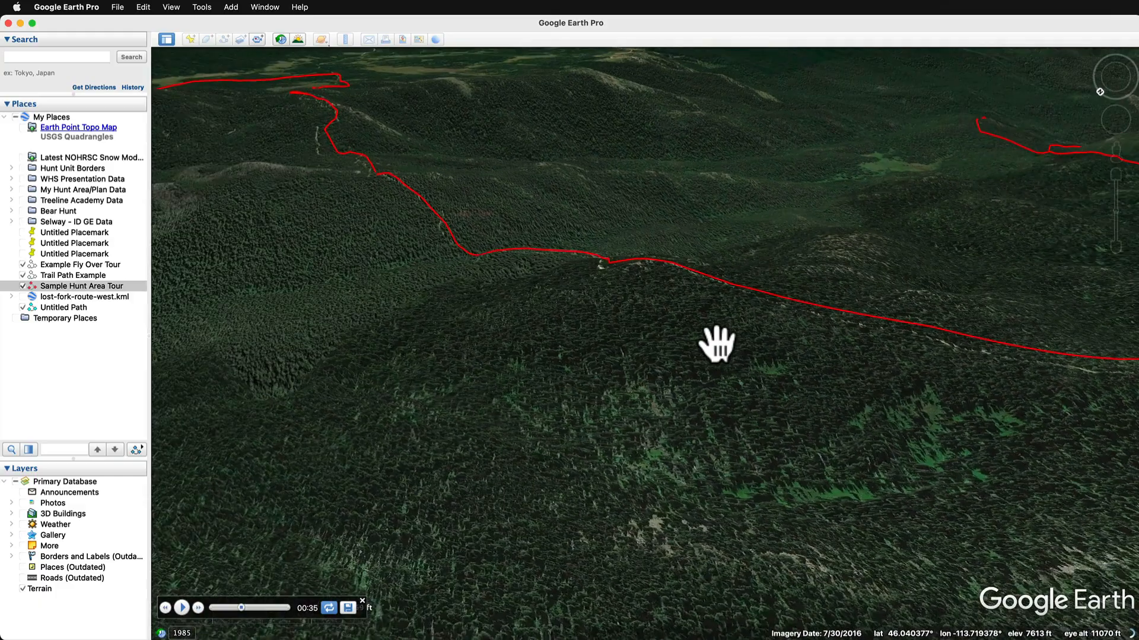
{"action": "key", "text": "shift+Left"}
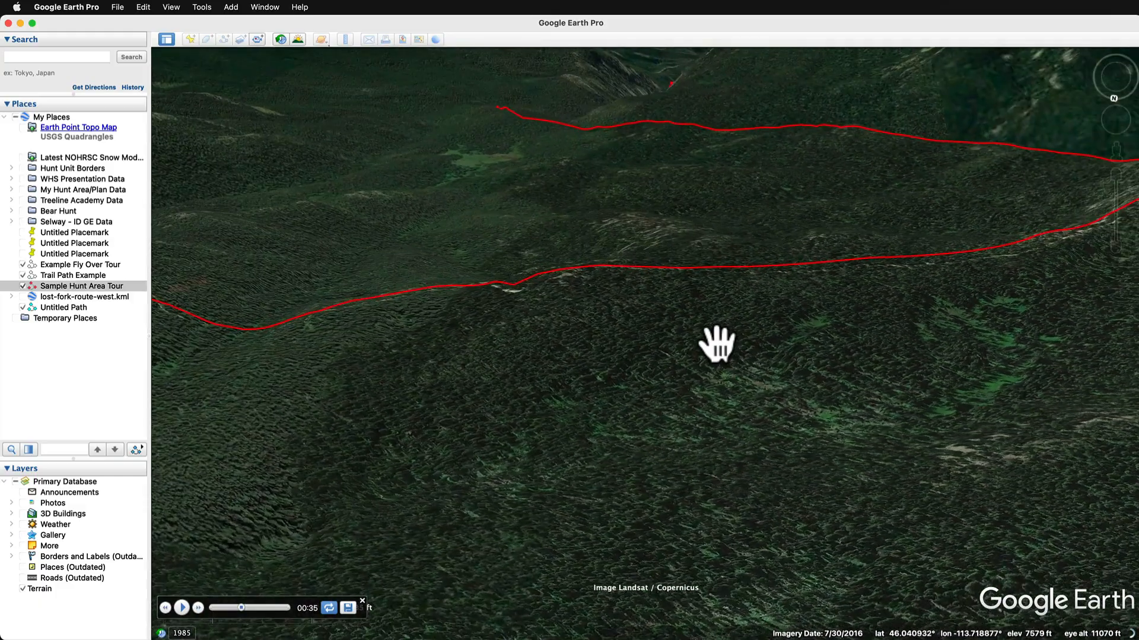
{"action": "key", "text": "shift+Left"}
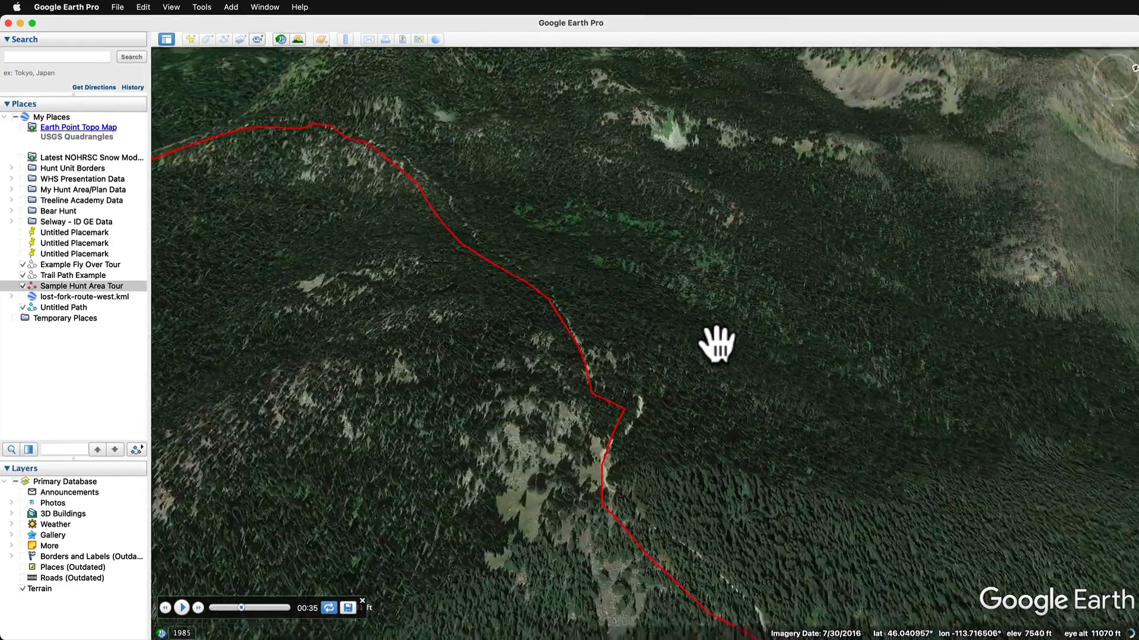
Swivel the paused tour view both ways around the red path at constant elevation and tilt to examine the surrounding ridges.
{"action": "key", "text": "shift+Left"}
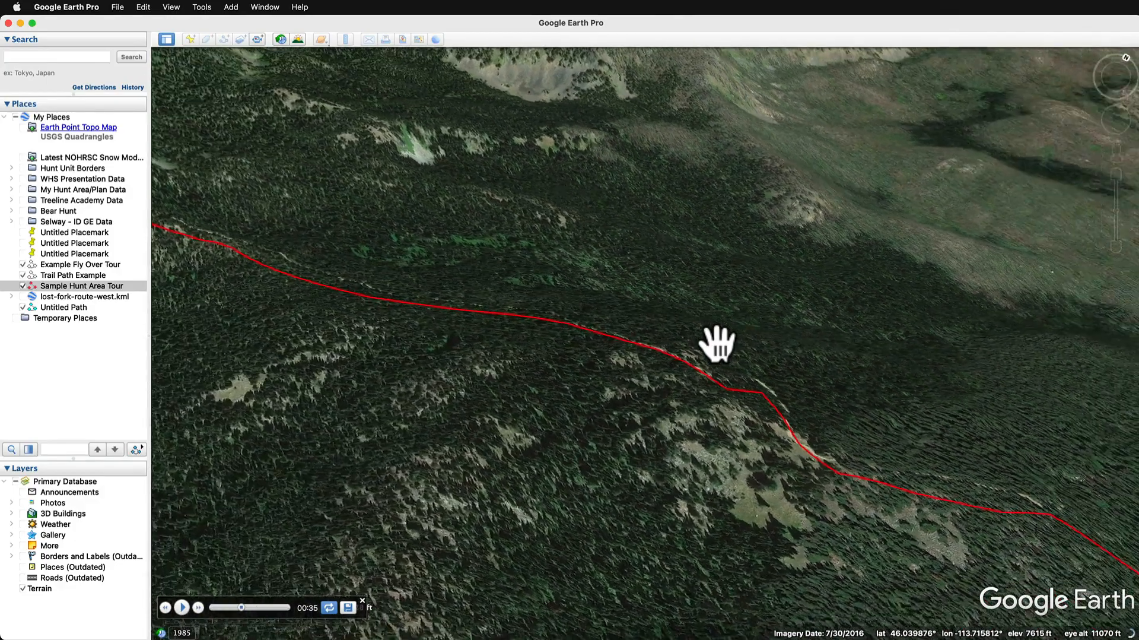
{"action": "key", "text": "shift+Left"}
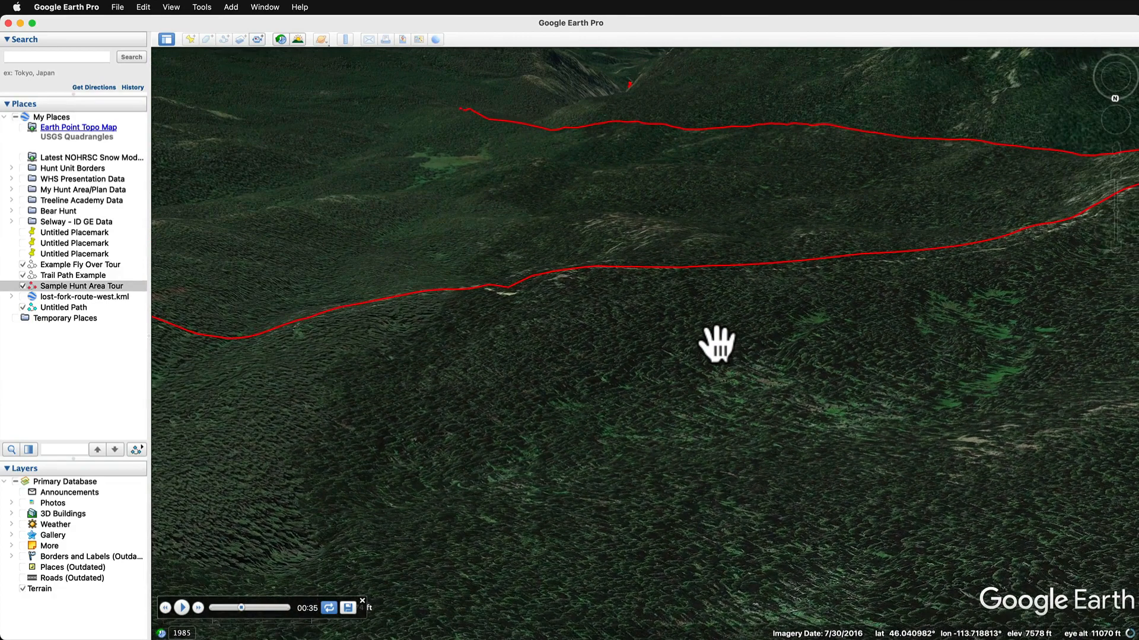
{"action": "key", "text": "shift+Right"}
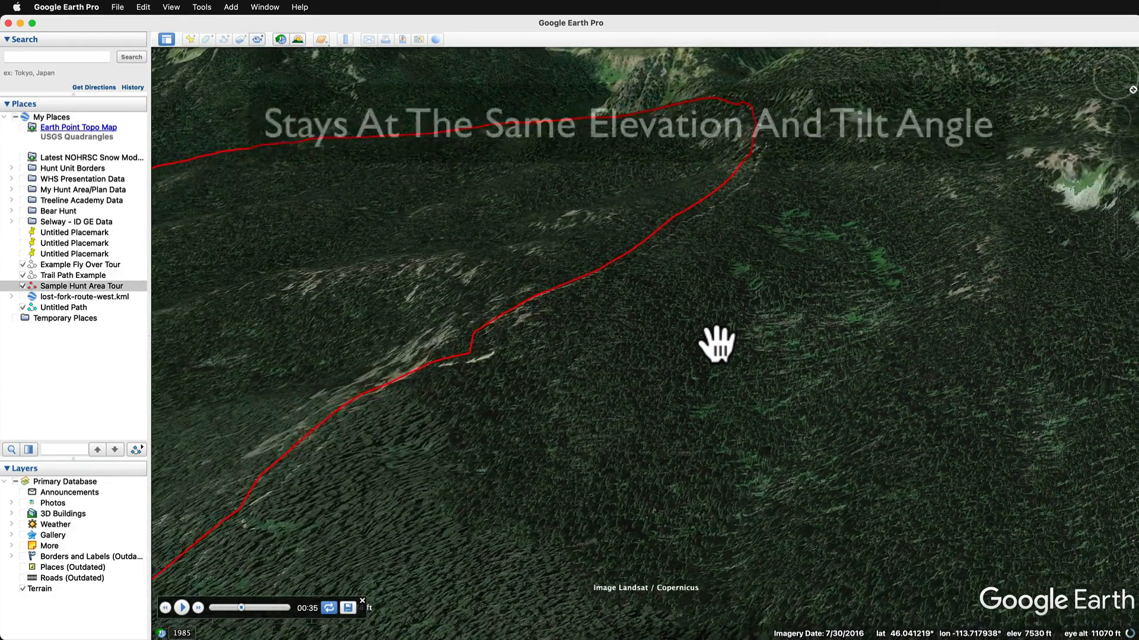
{"action": "key", "text": "shift+Right"}
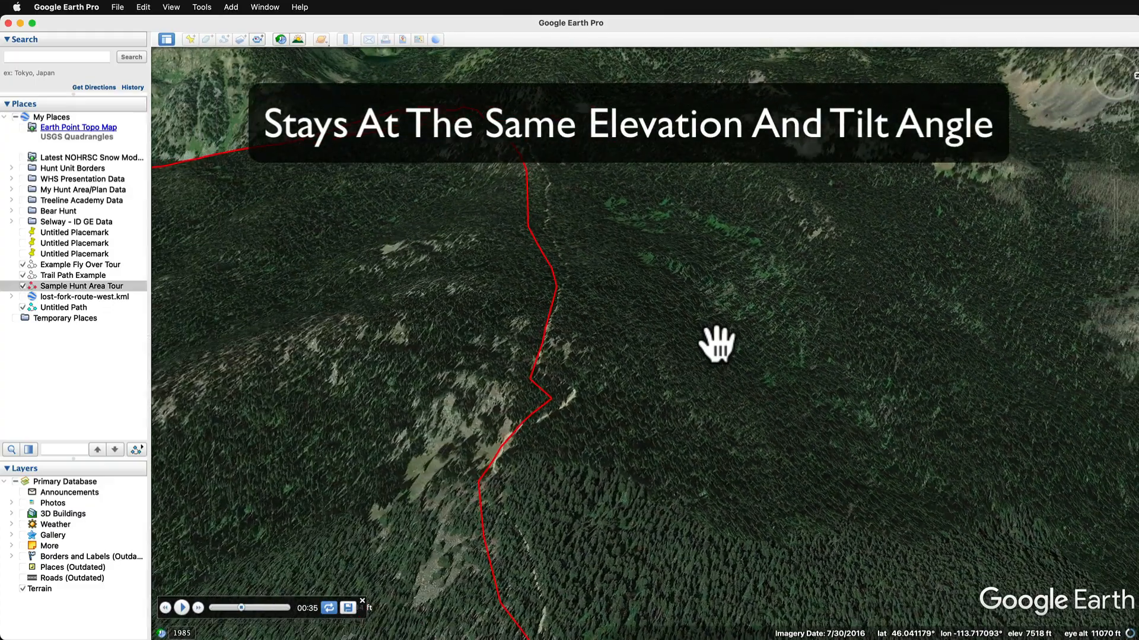
{"action": "key", "text": "shift+Right"}
{"action": "key", "text": "shift+Right"}
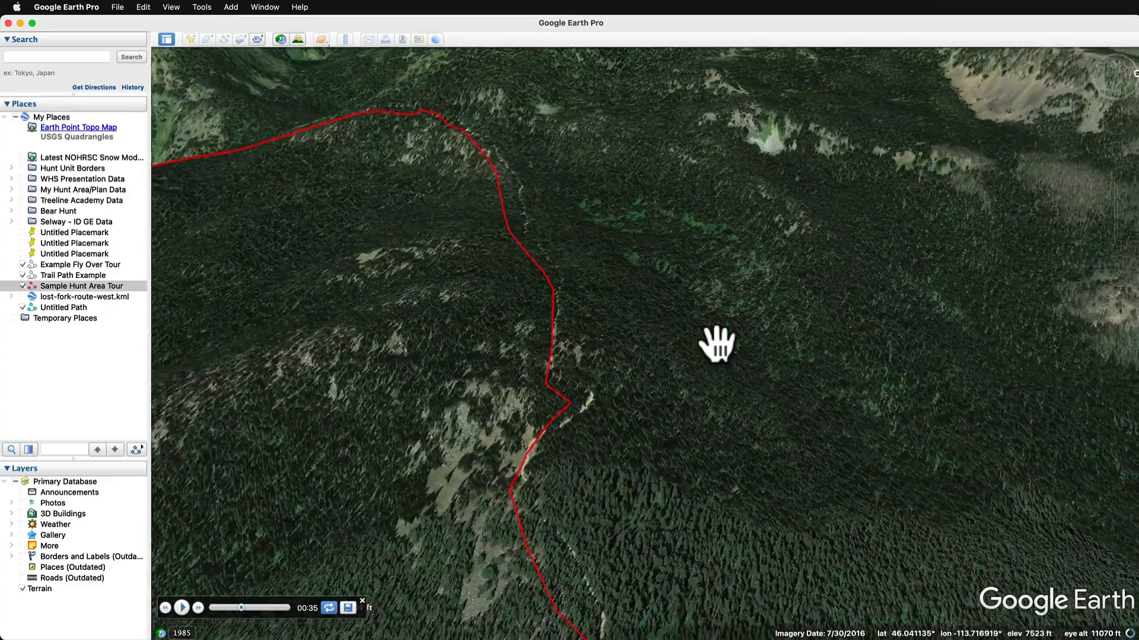
{"action": "key", "text": "shift+Right"}
{"action": "key", "text": "shift+Right"}
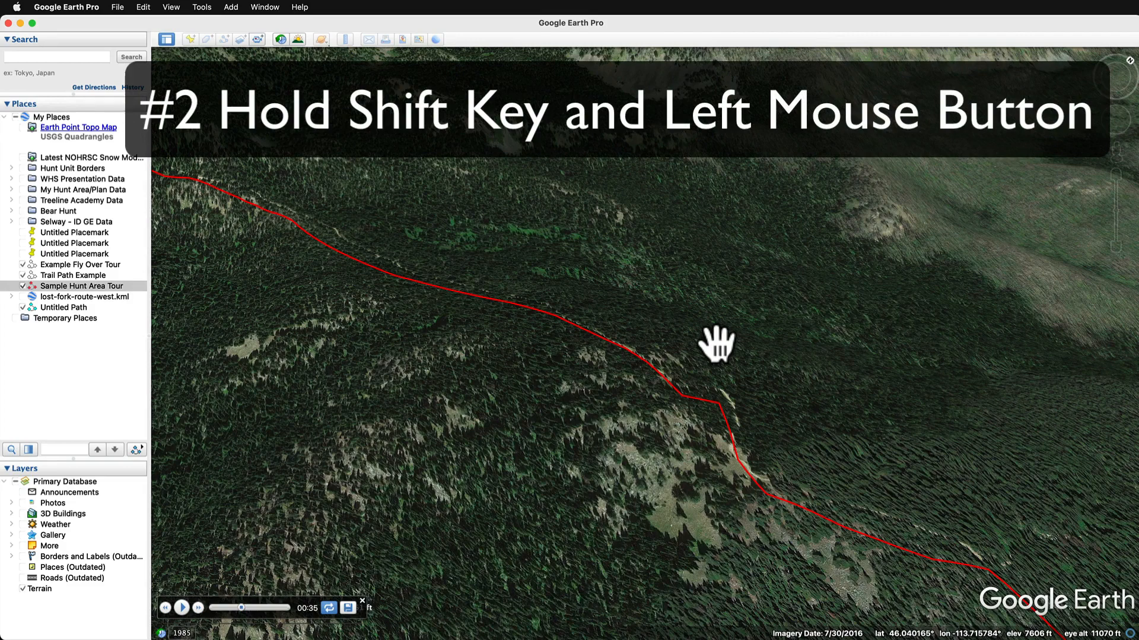
Tilt, orbit and zoom the paused view around a point on the red path to examine the terrain, and resume the tour.
{"action": "left_click_drag", "start_coordinate": [703, 386], "coordinate": [176, 355], "text": "shift"}
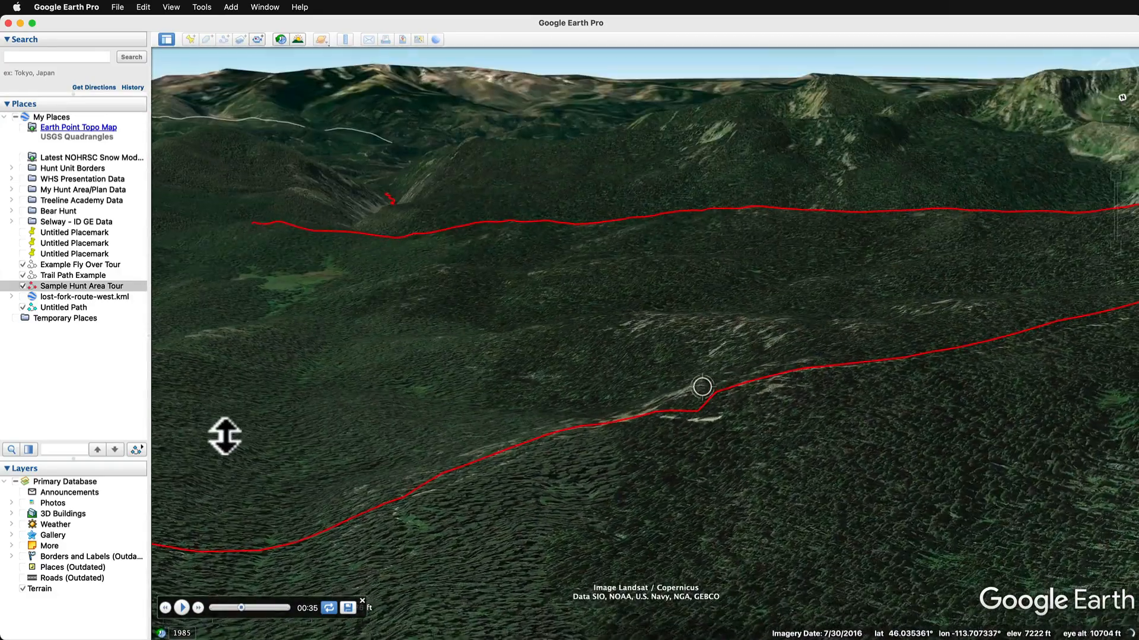
{"action": "left_click_drag", "start_coordinate": [225, 436], "coordinate": [215, 405], "text": "shift"}
{"action": "left_click_drag", "start_coordinate": [249, 454], "coordinate": [400, 485], "text": "shift"}
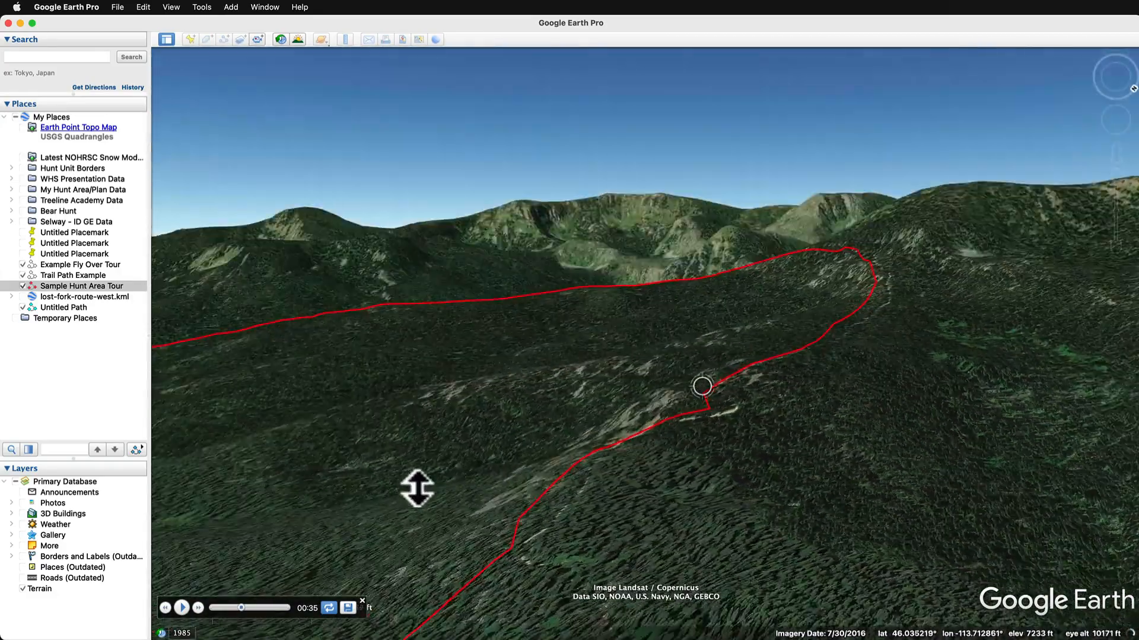
{"action": "left_click_drag", "start_coordinate": [591, 488], "coordinate": [654, 461], "text": "shift"}
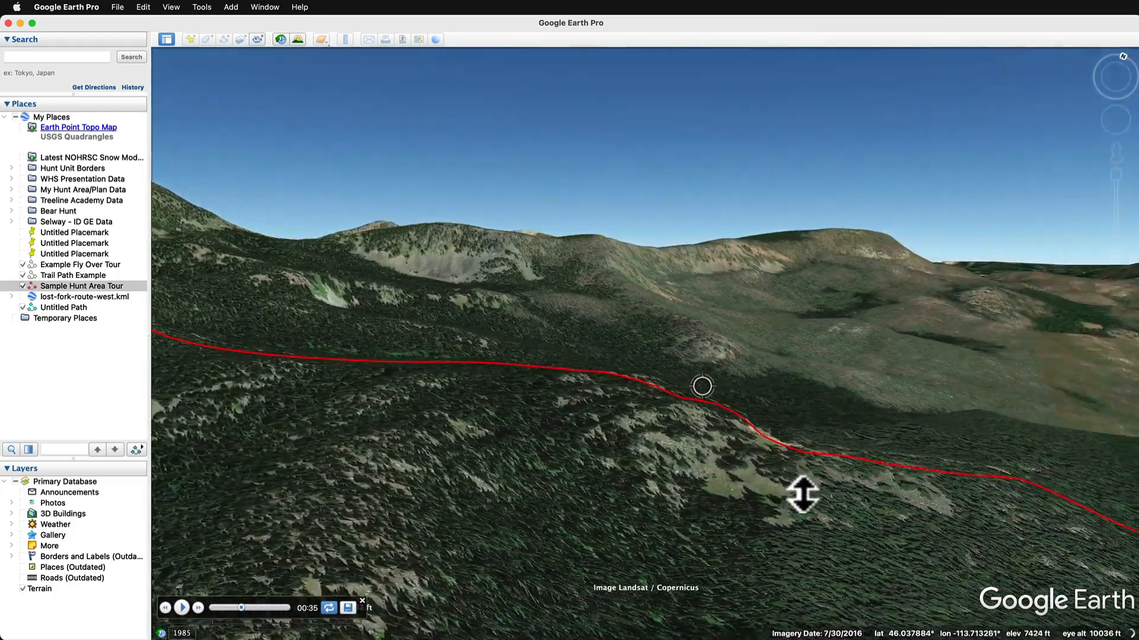
{"action": "left_click_drag", "start_coordinate": [803, 494], "coordinate": [951, 456], "text": "shift"}
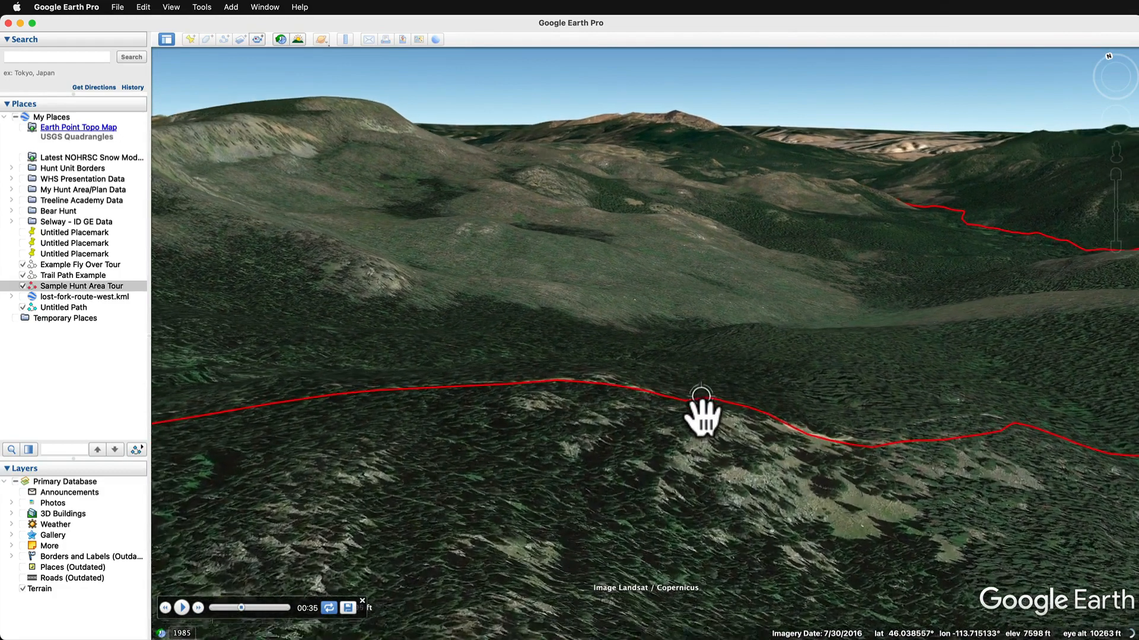
{"action": "scroll", "coordinate": [702, 416], "scroll_direction": "up", "scroll_amount": 2}
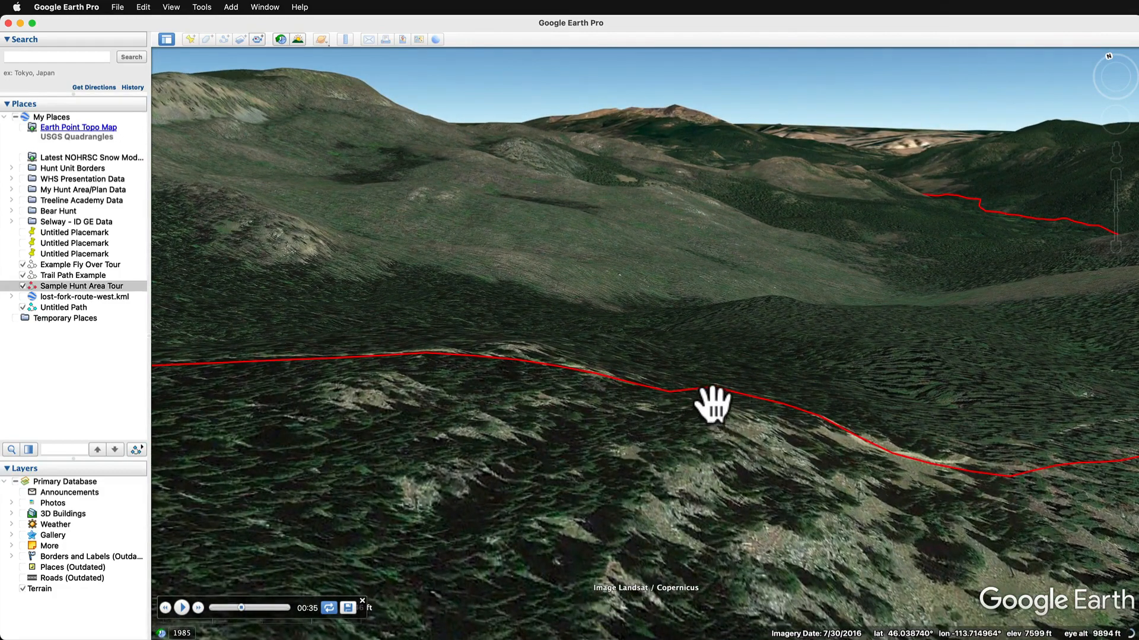
{"action": "left_click_drag", "start_coordinate": [712, 404], "coordinate": [657, 418], "text": "shift"}
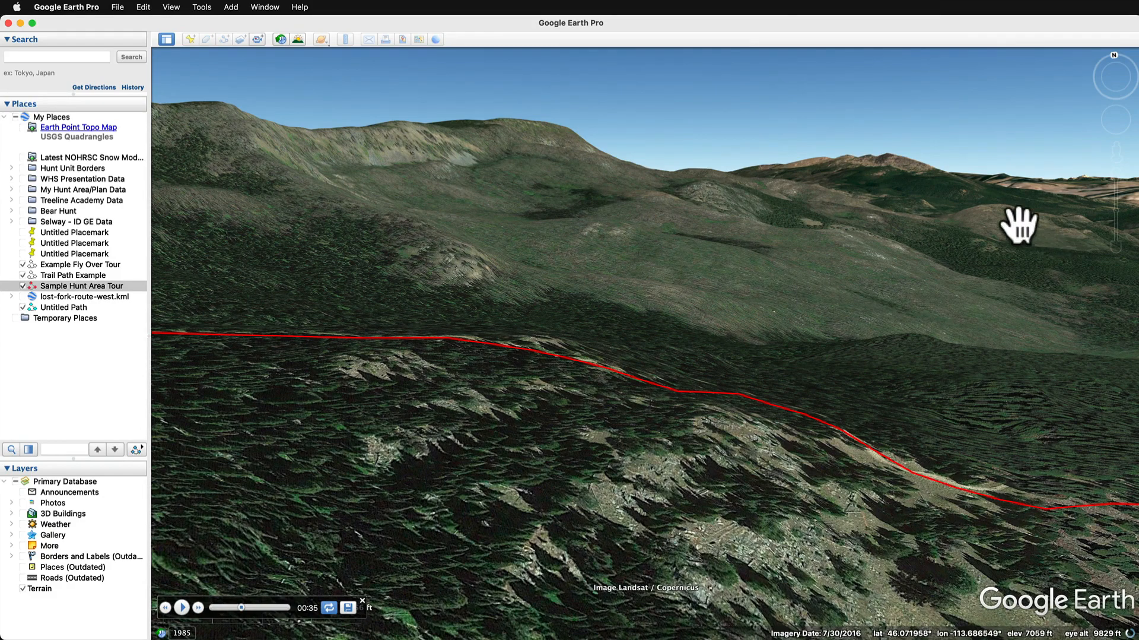
{"action": "middle_click_drag", "start_coordinate": [720, 399], "coordinate": [787, 409]}
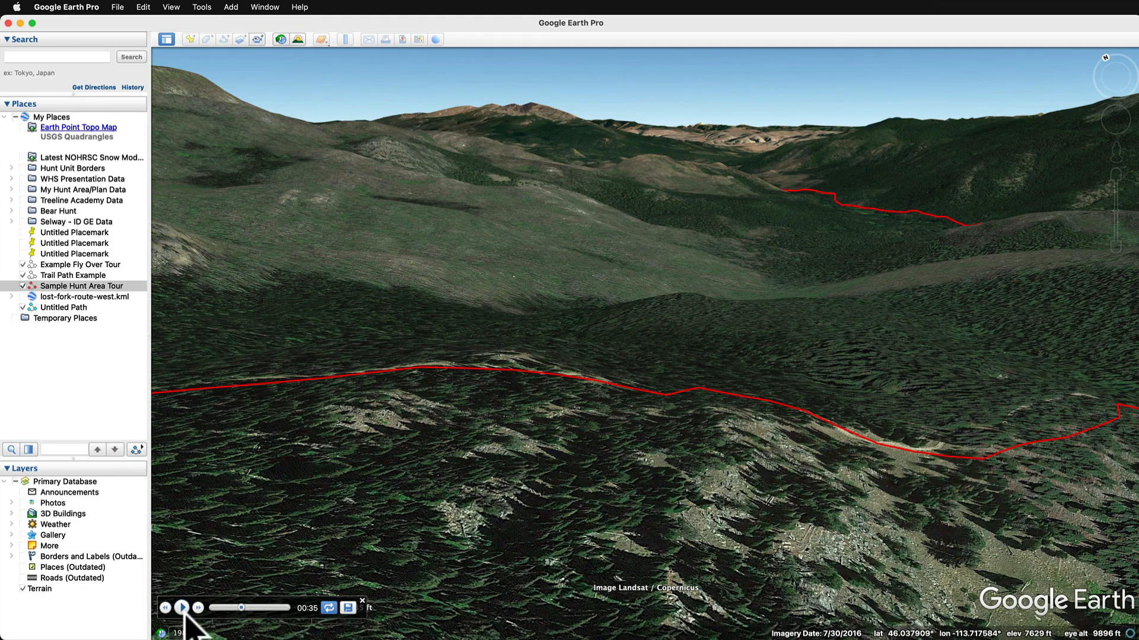
{"action": "left_click", "coordinate": [181, 606]}
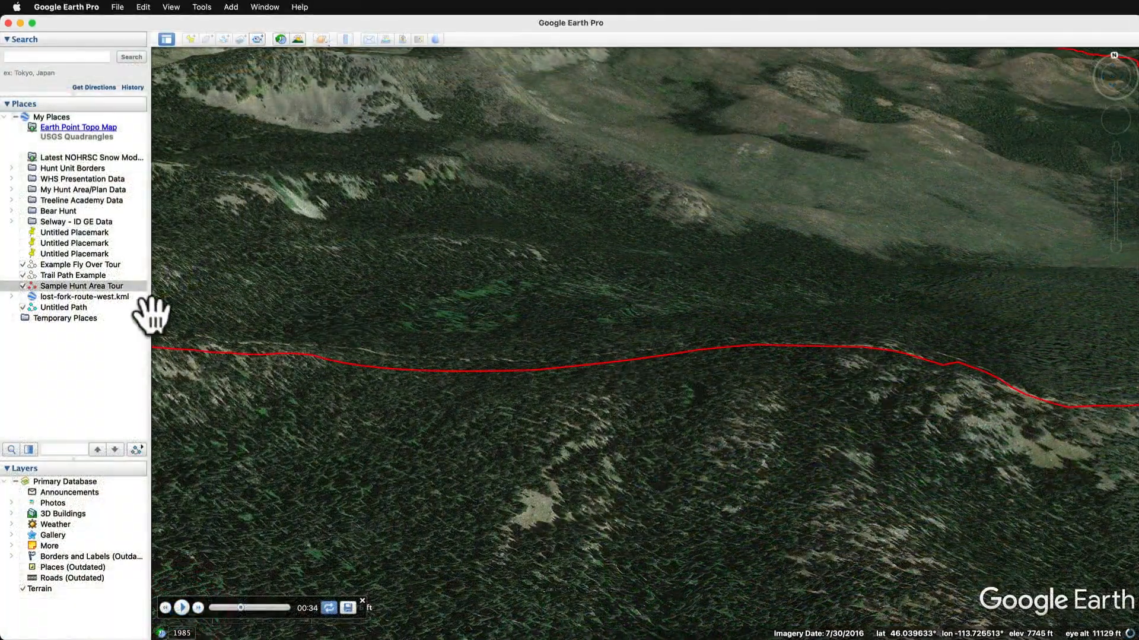
Fly to the Trail Path Example and show the Earth Point Topo Map overlay to compare the path with the mapped trail.
{"action": "left_click", "coordinate": [81, 275]}
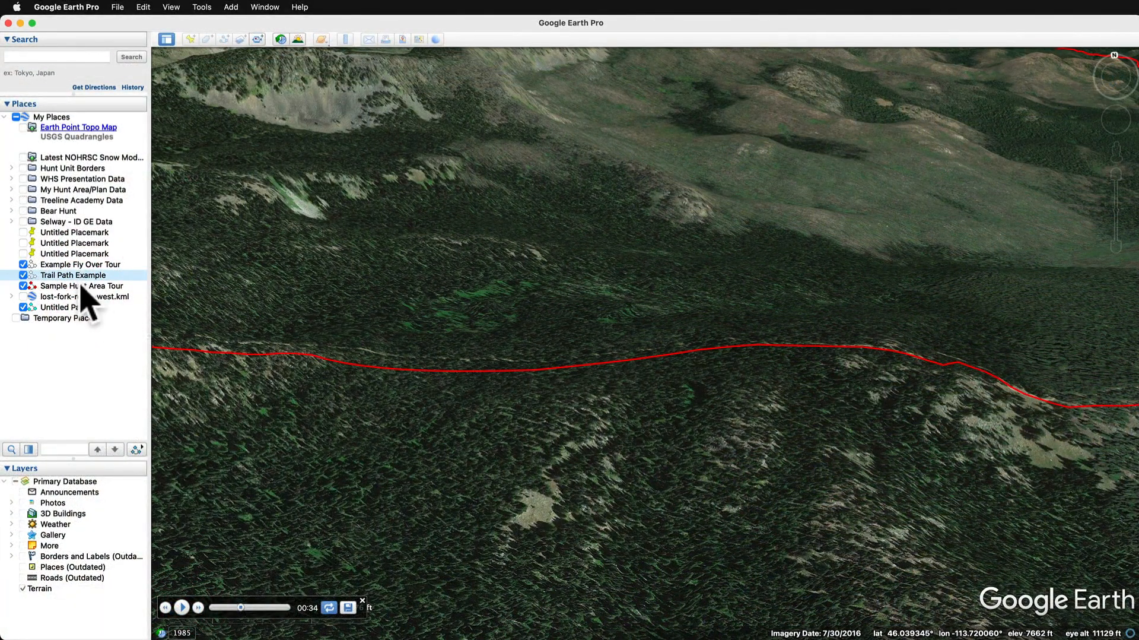
{"action": "double_click", "coordinate": [81, 275]}
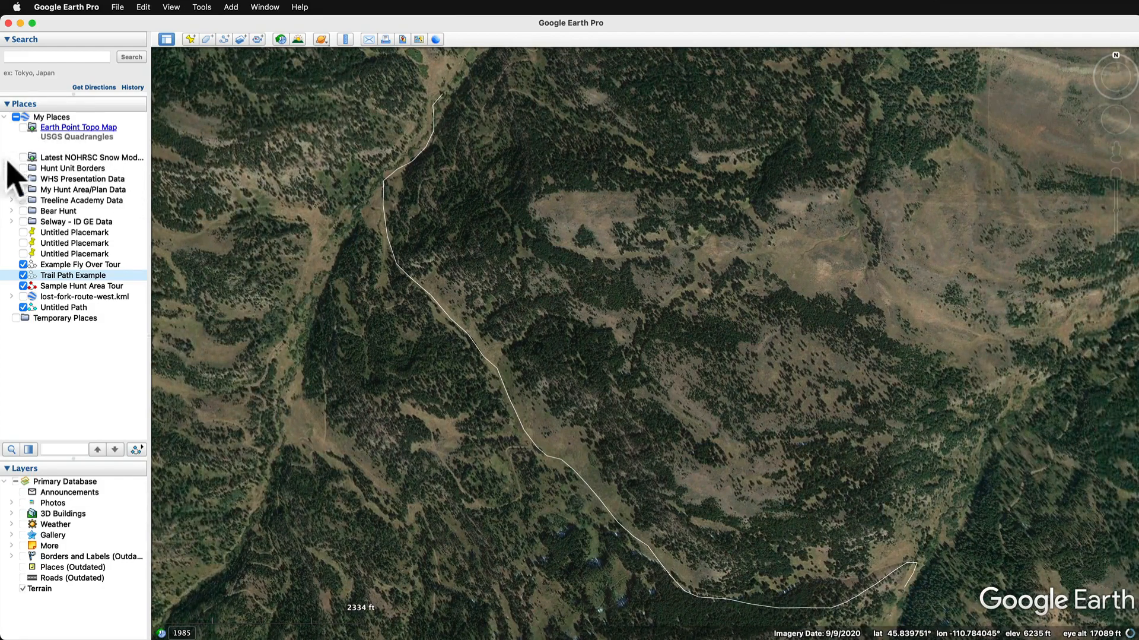
{"action": "left_click", "coordinate": [24, 127]}
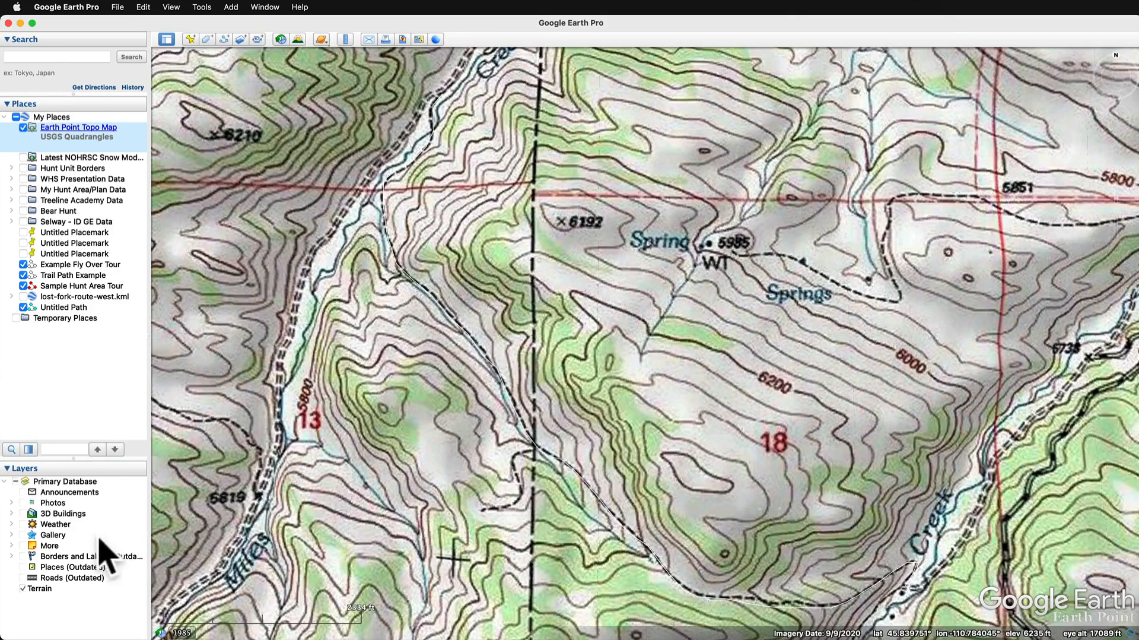
{"action": "left_click", "coordinate": [484, 356]}
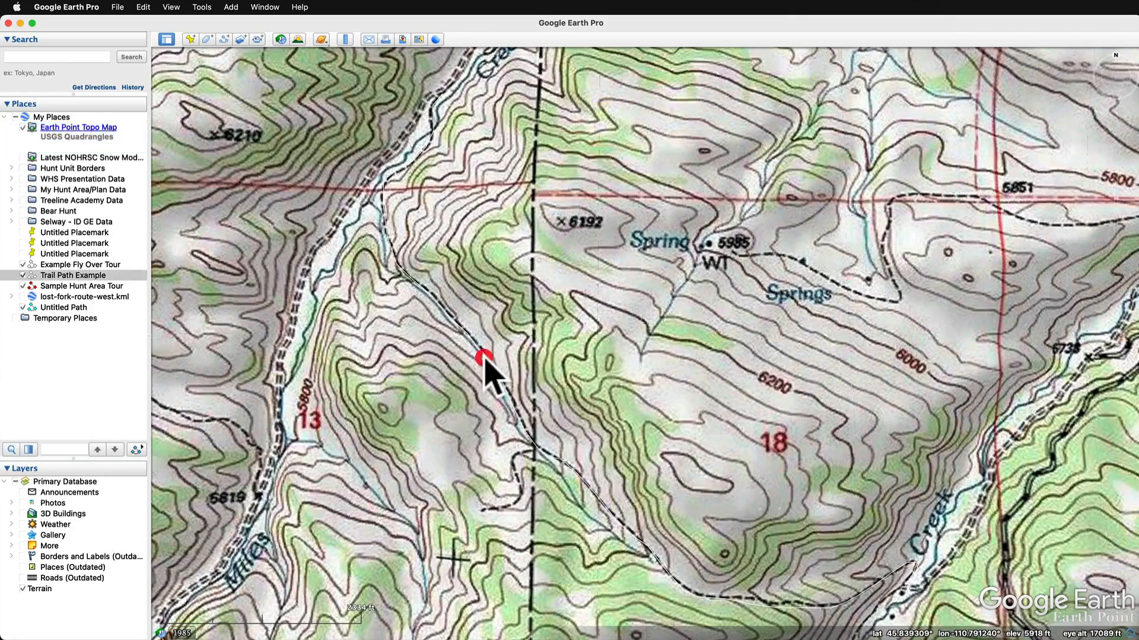
Set the Trail Path Example's line width to 0.5 and hide the Earth Point Topo Map overlay.
{"action": "right_click", "coordinate": [77, 276]}
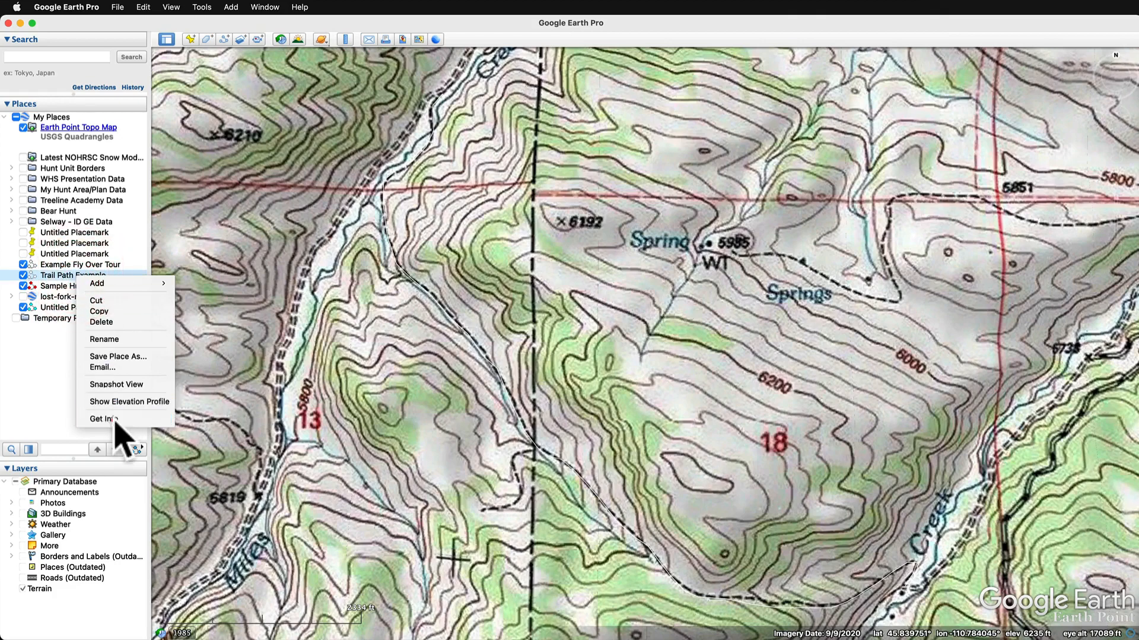
{"action": "left_click", "coordinate": [116, 419]}
{"action": "left_click", "coordinate": [171, 203]}
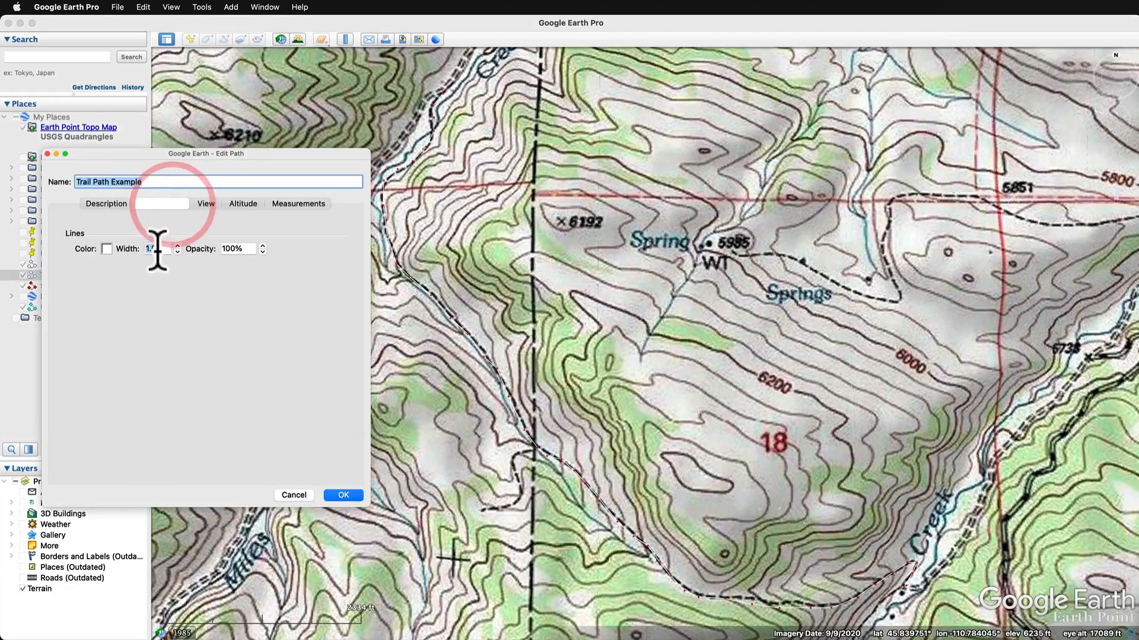
{"action": "left_click", "coordinate": [178, 252]}
{"action": "left_click", "coordinate": [177, 252]}
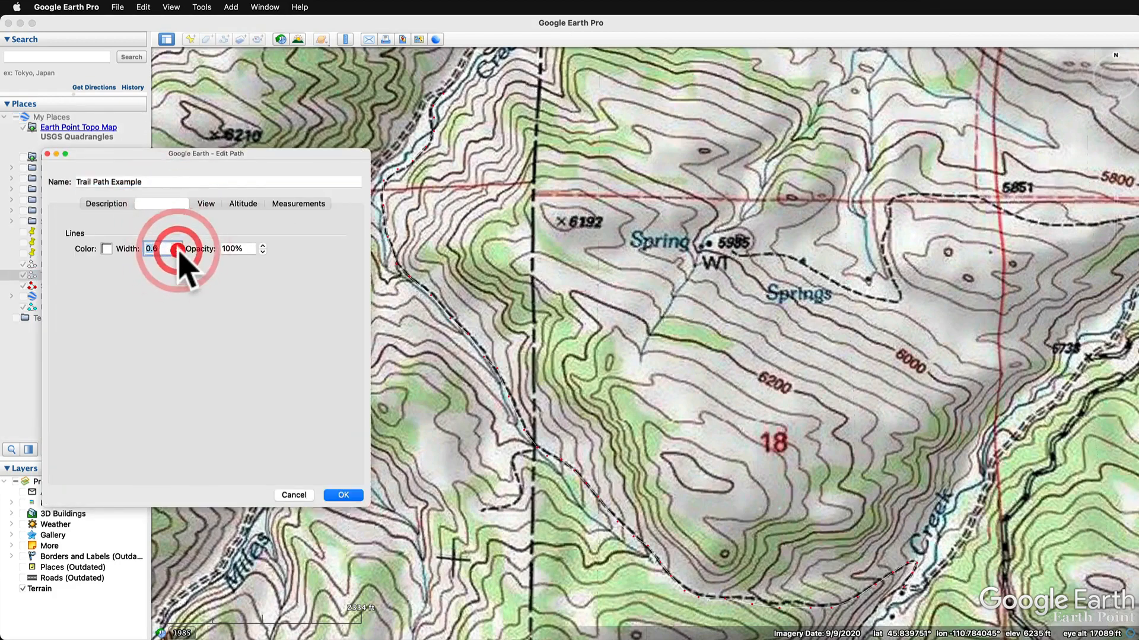
{"action": "left_click", "coordinate": [177, 251]}
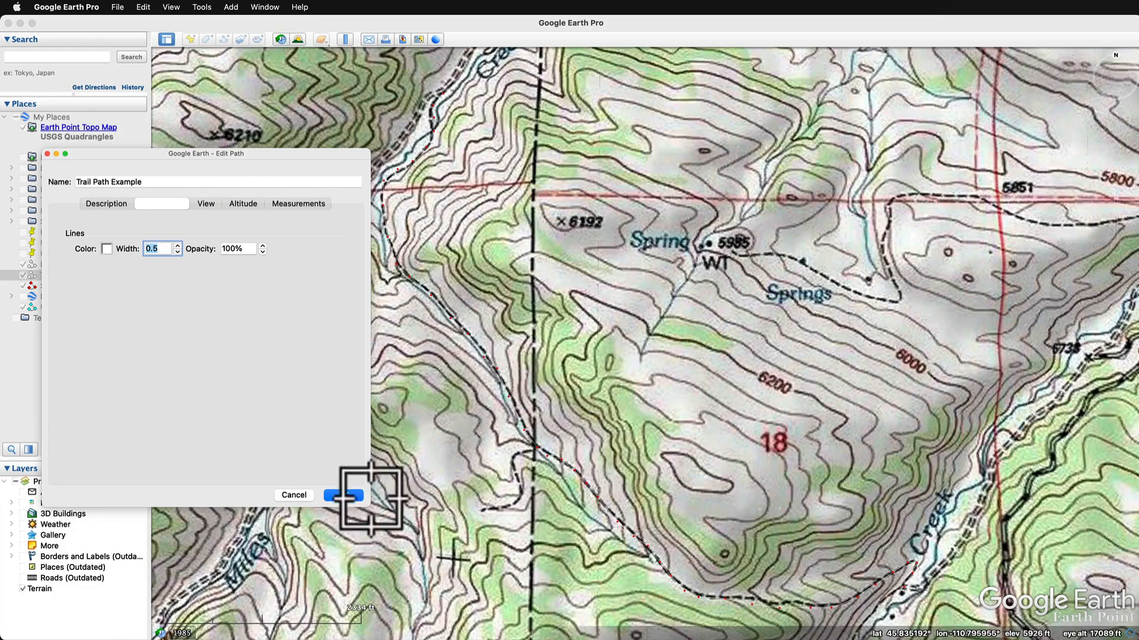
{"action": "left_click", "coordinate": [346, 495]}
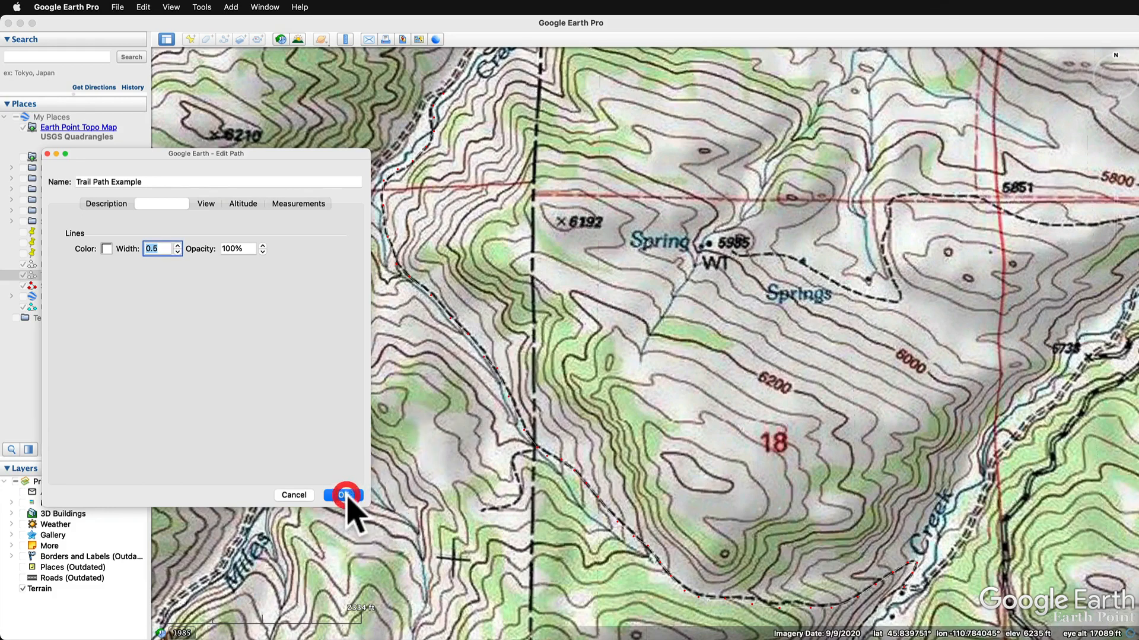
{"action": "left_click", "coordinate": [23, 128]}
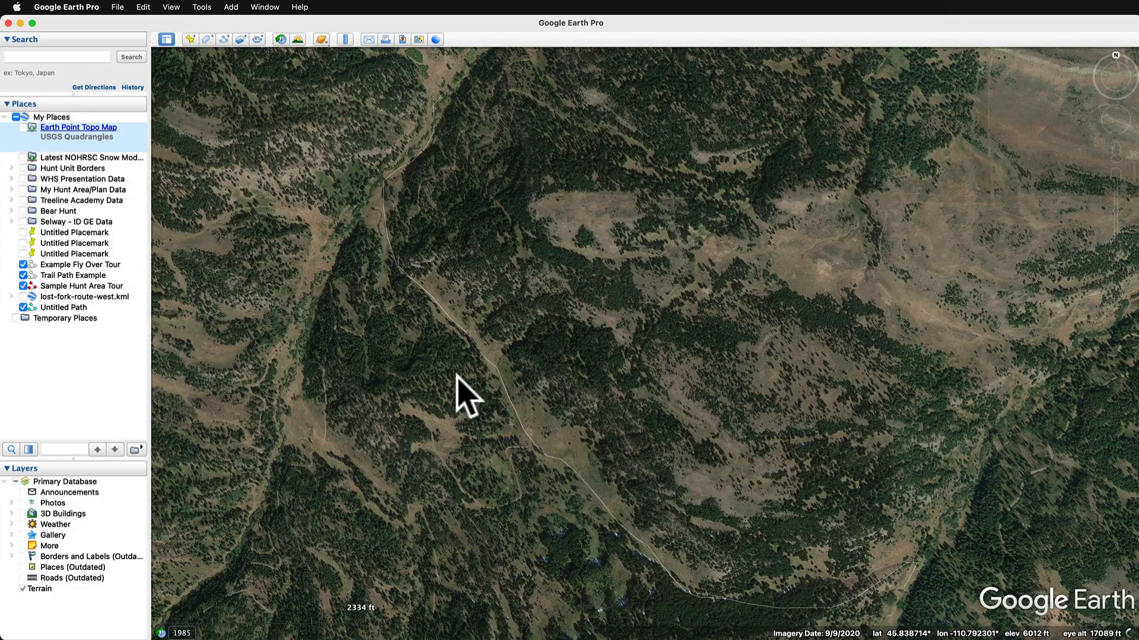
Set the camera range to 200 meters and the speed to 75 for tours created from a line, and apply the touring preferences.
{"action": "left_click", "coordinate": [83, 7]}
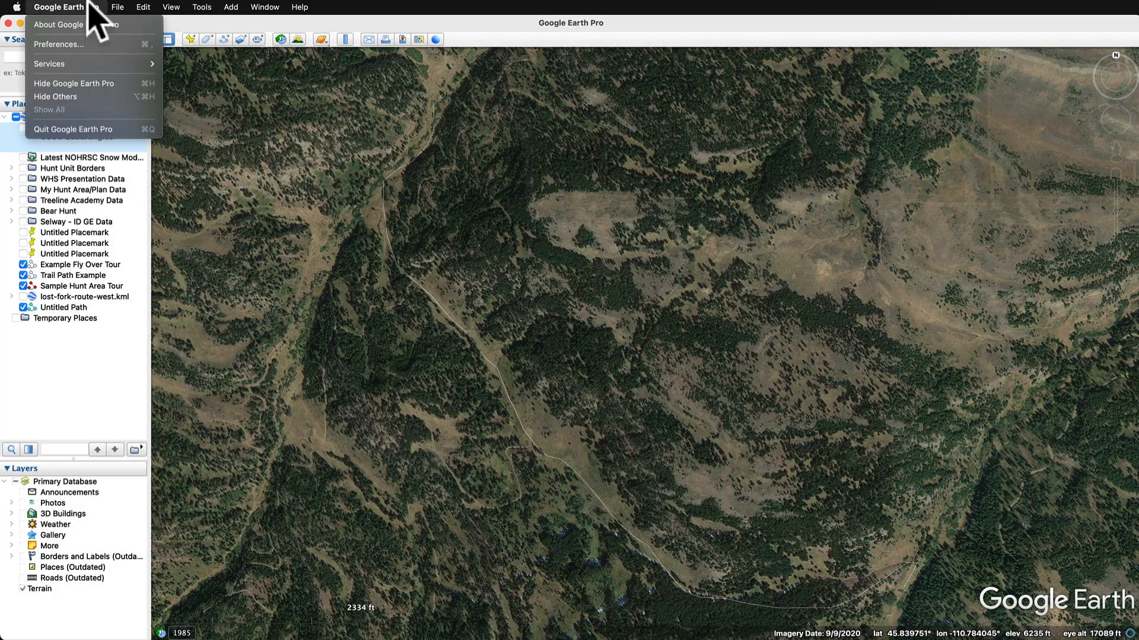
{"action": "left_click", "coordinate": [98, 45]}
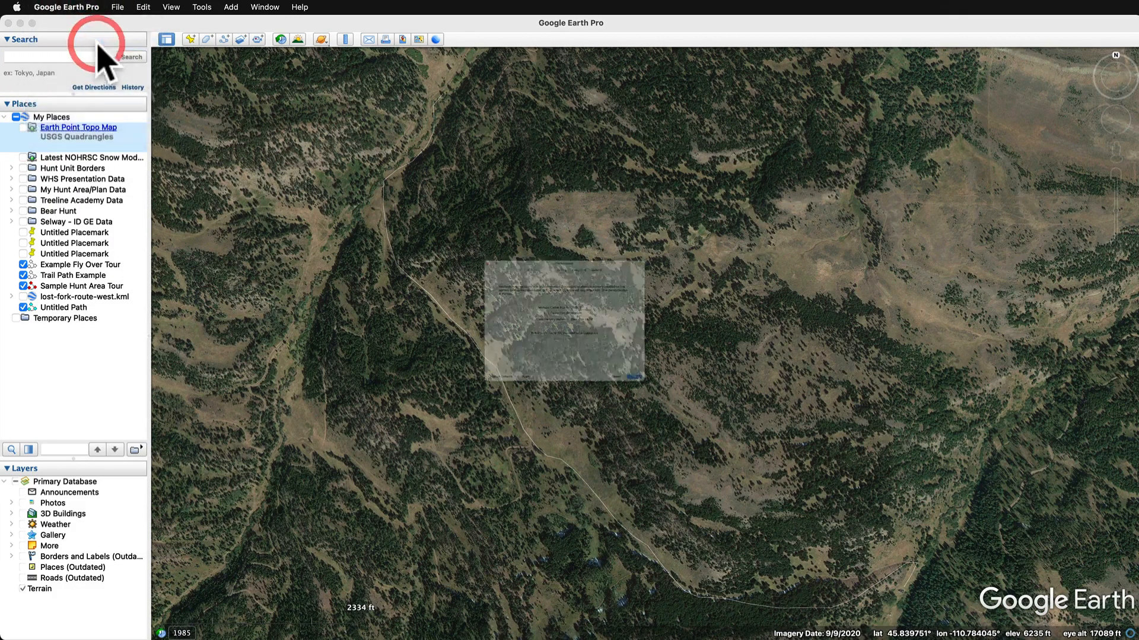
{"action": "left_click", "coordinate": [570, 185]}
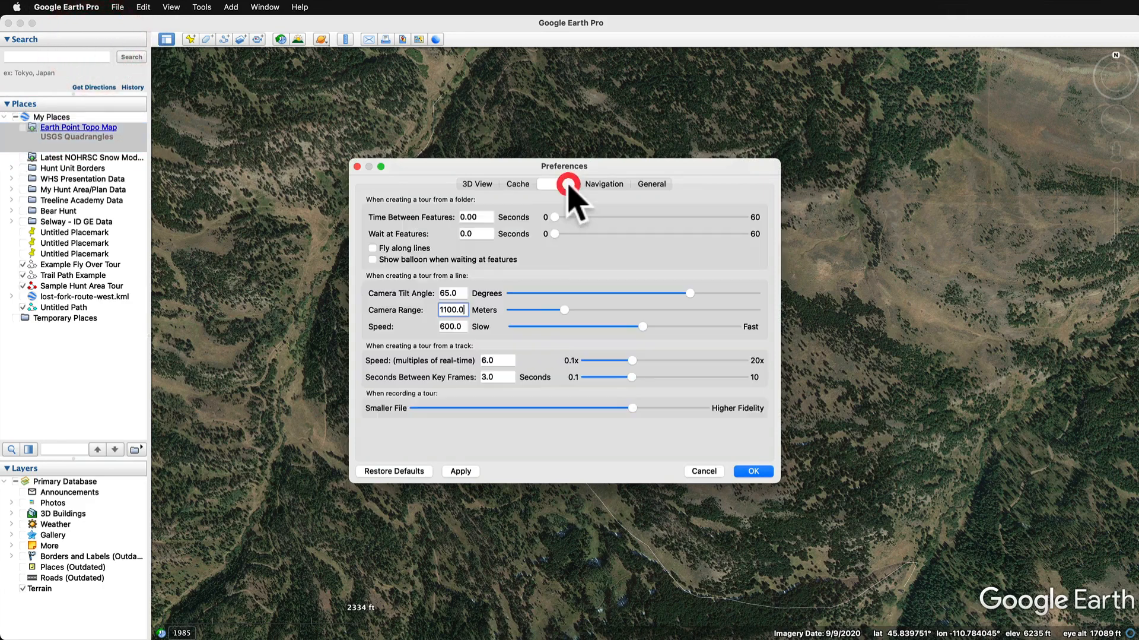
{"action": "double_click", "coordinate": [453, 308]}
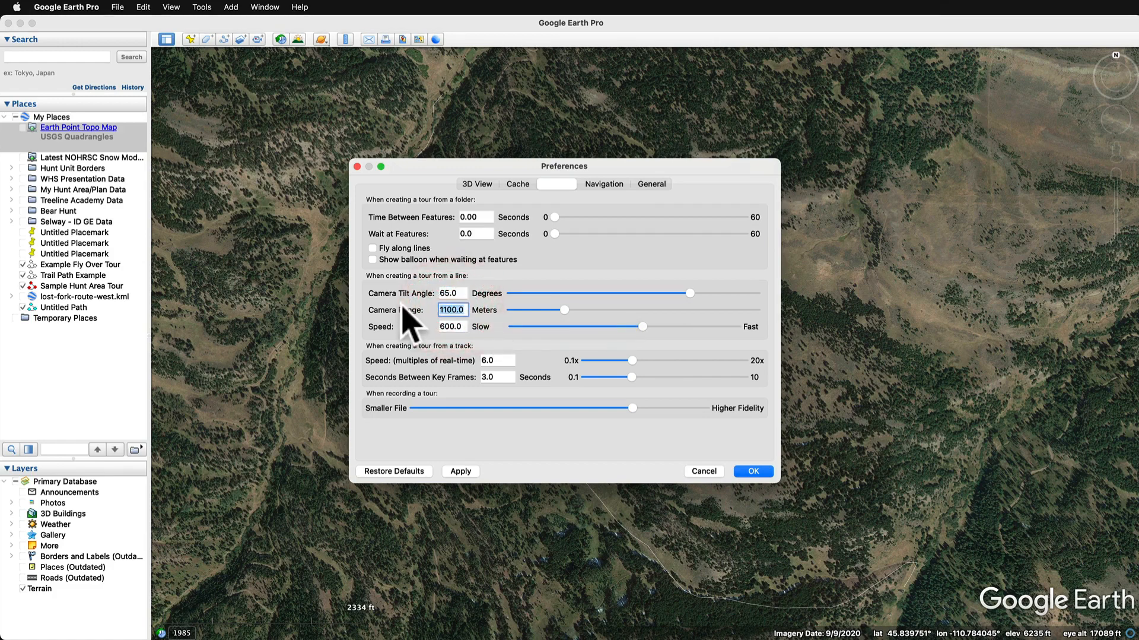
{"action": "type", "text": "200"}
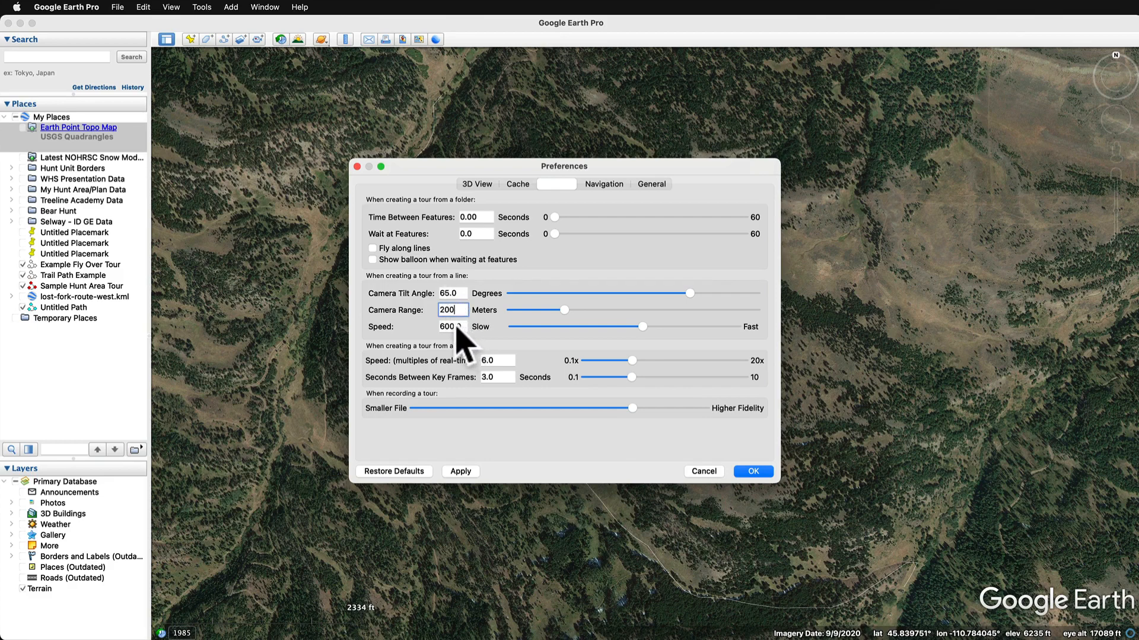
{"action": "key", "text": "Tab"}
{"action": "type", "text": "7"}
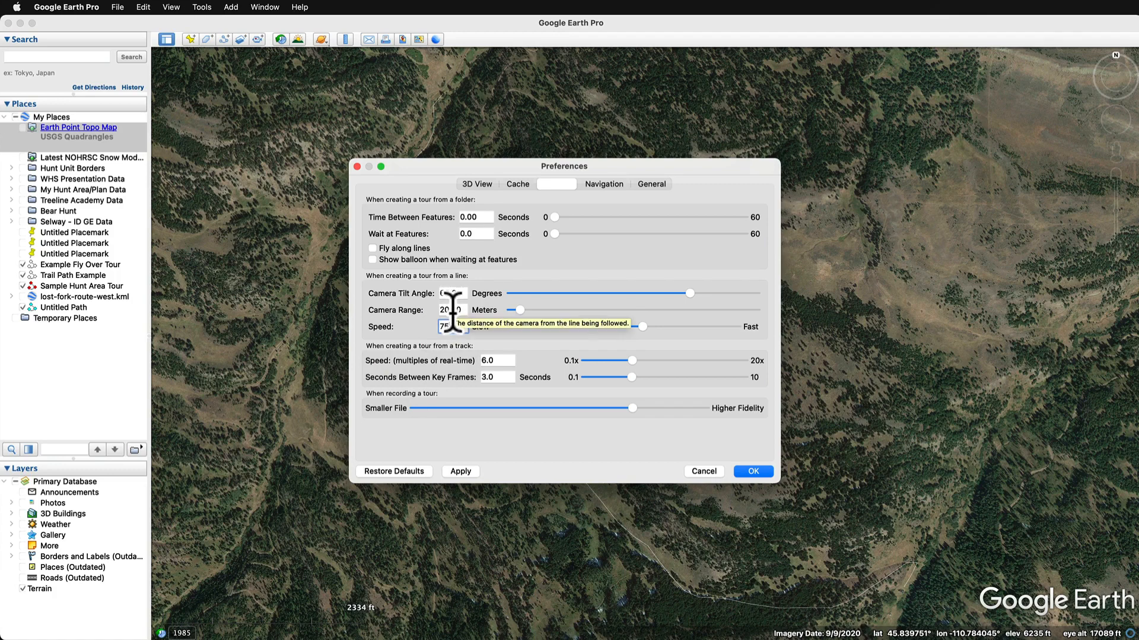
{"action": "type", "text": "5"}
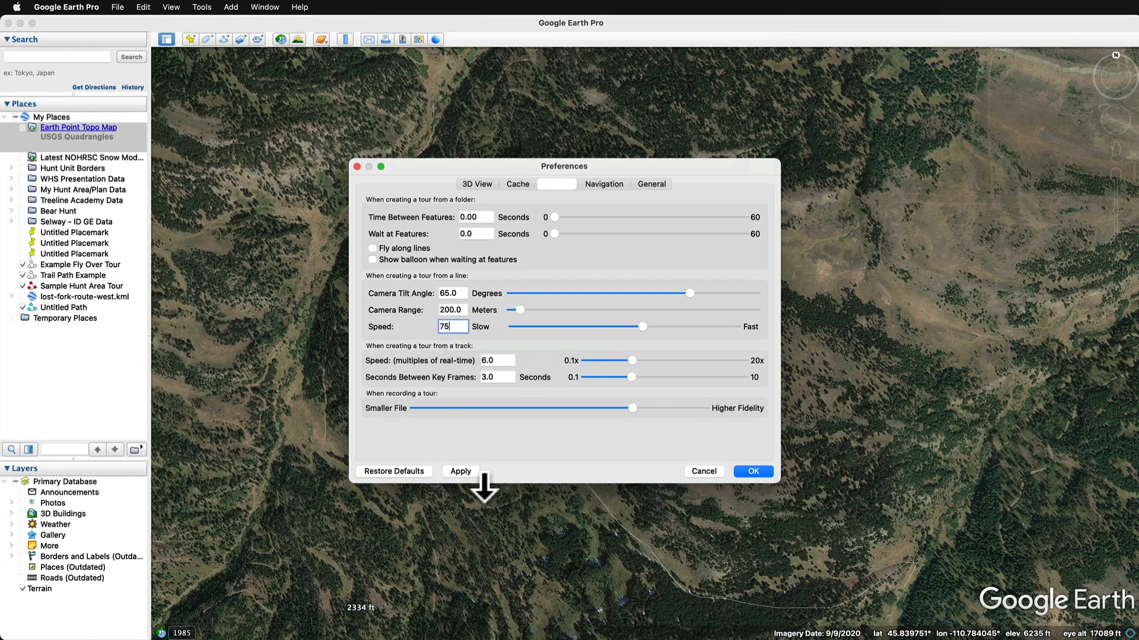
{"action": "left_click", "coordinate": [461, 471]}
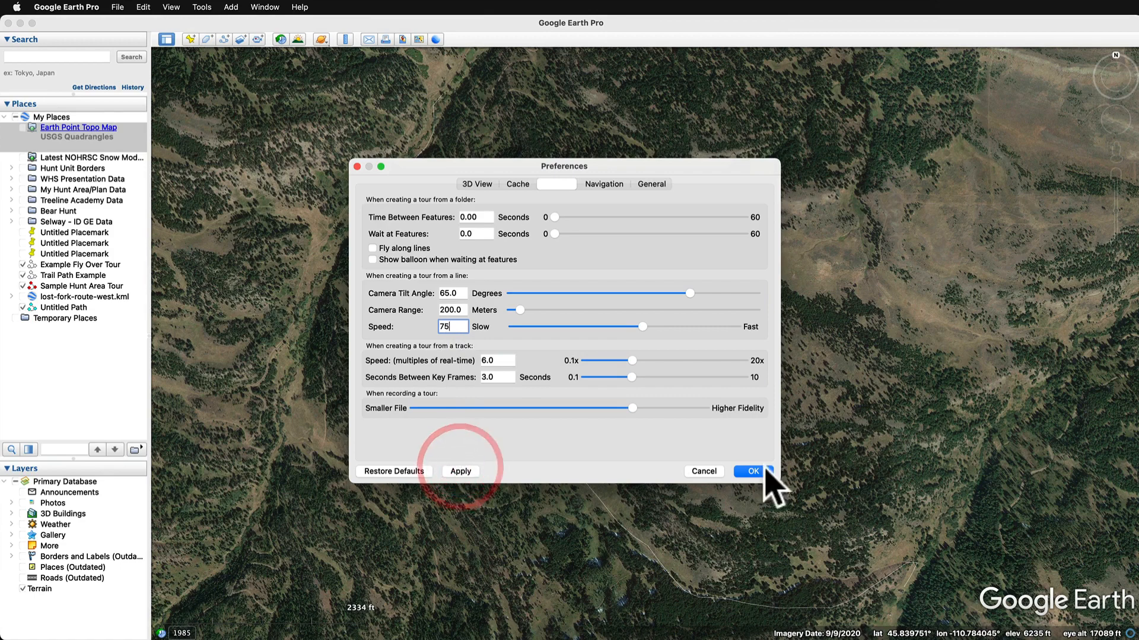
{"action": "left_click", "coordinate": [749, 472]}
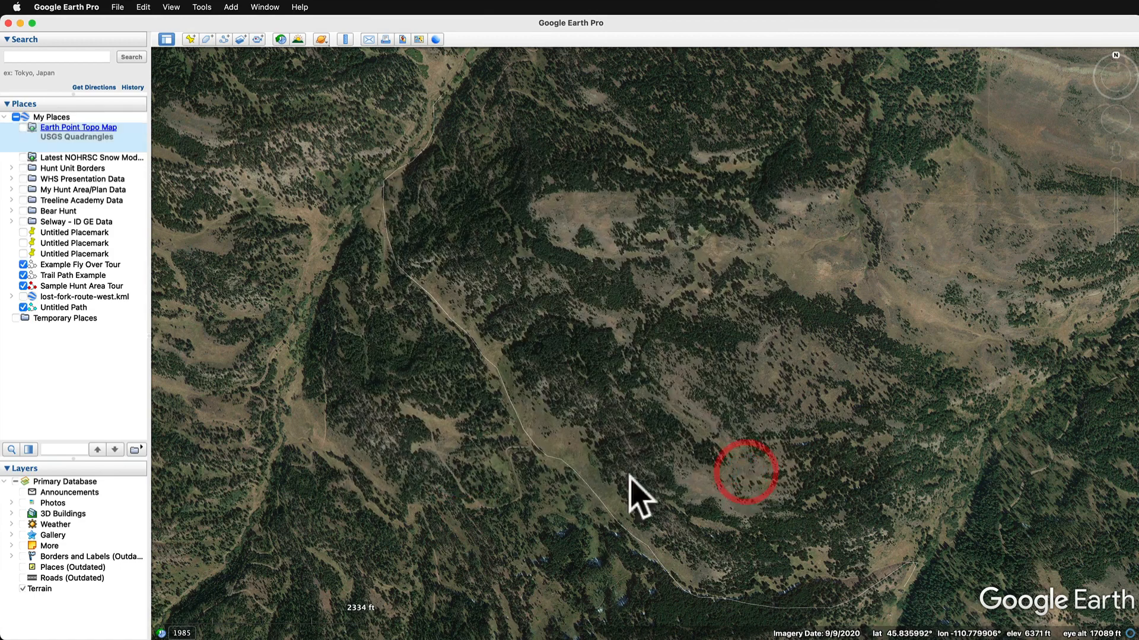
Play the fly-over tour of the Trail Path Example, pausing partway along the trail and resuming playback.
{"action": "left_click", "coordinate": [67, 276]}
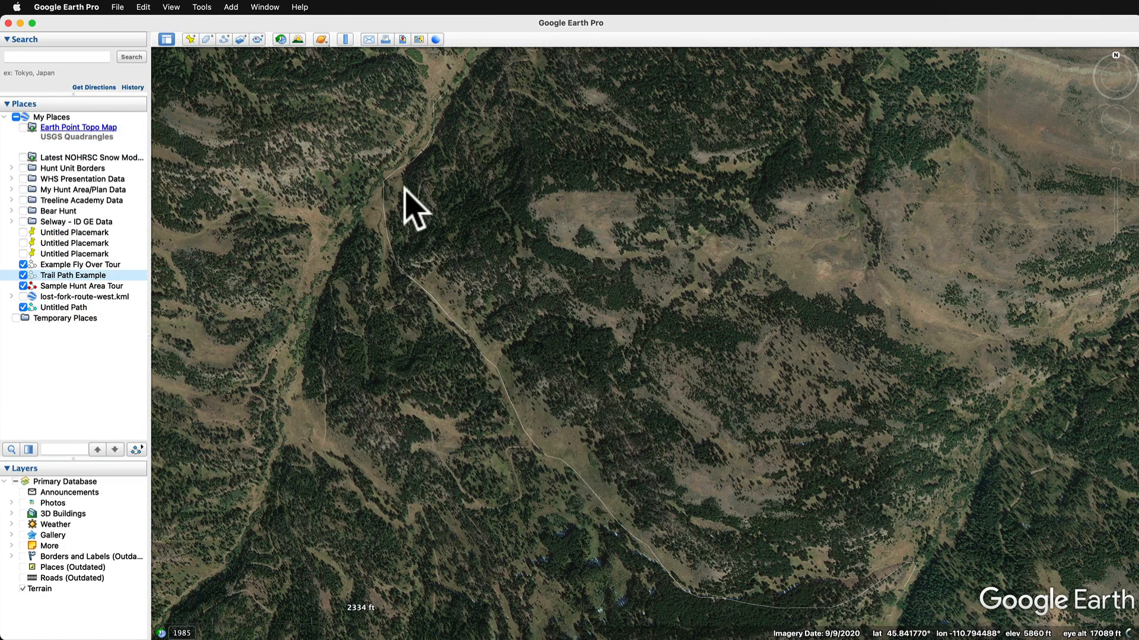
{"action": "left_click", "coordinate": [138, 450]}
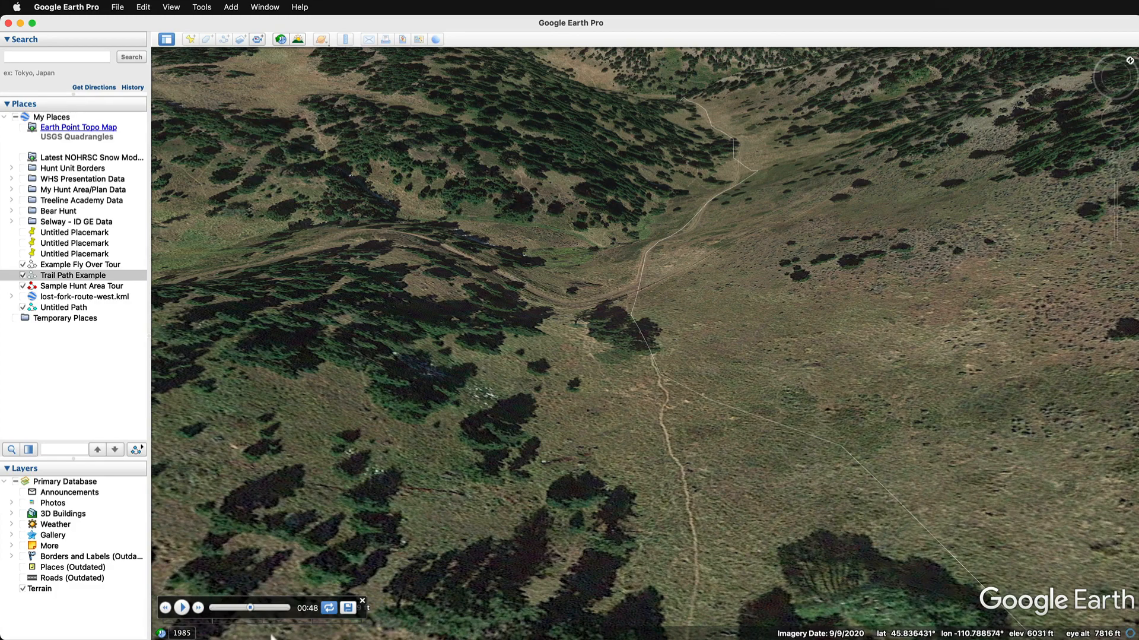
{"action": "left_click", "coordinate": [181, 607]}
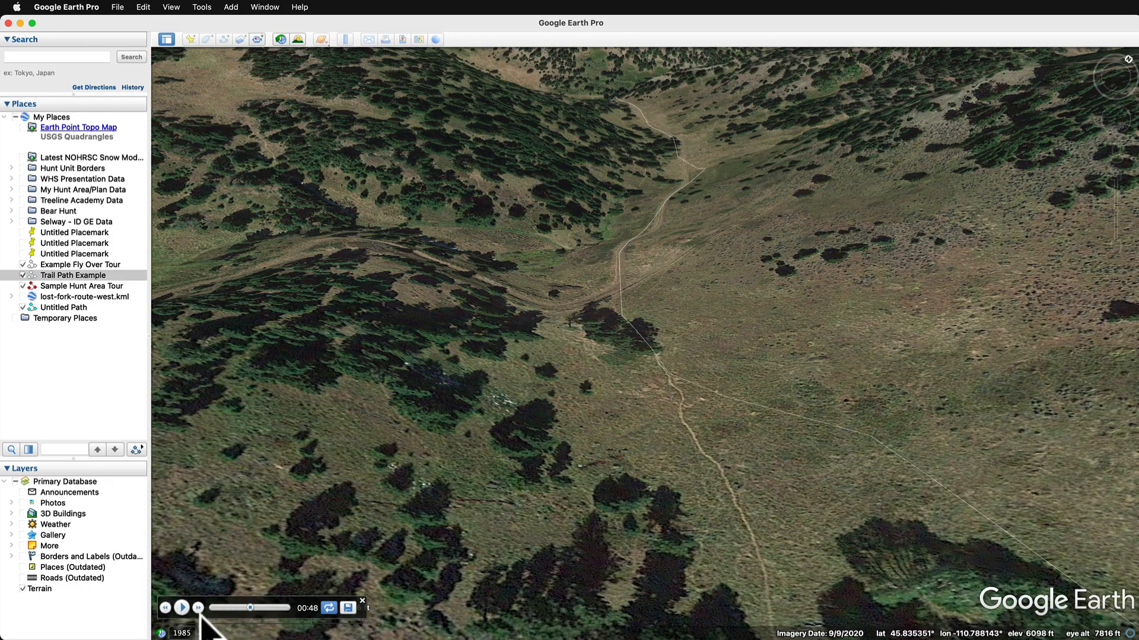
{"action": "left_click", "coordinate": [182, 608]}
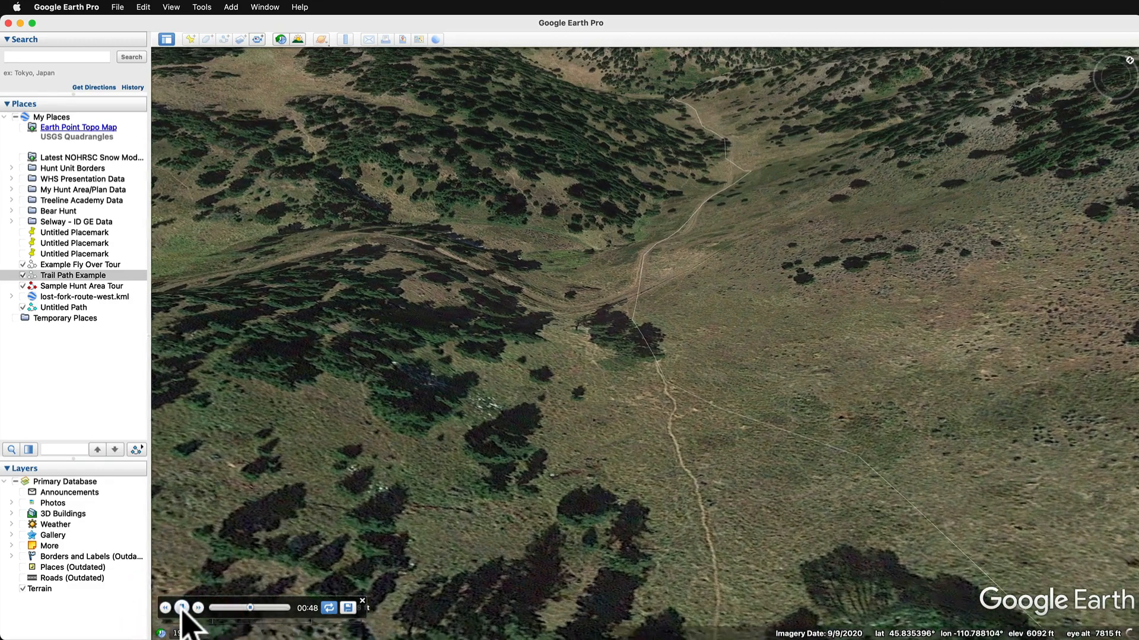